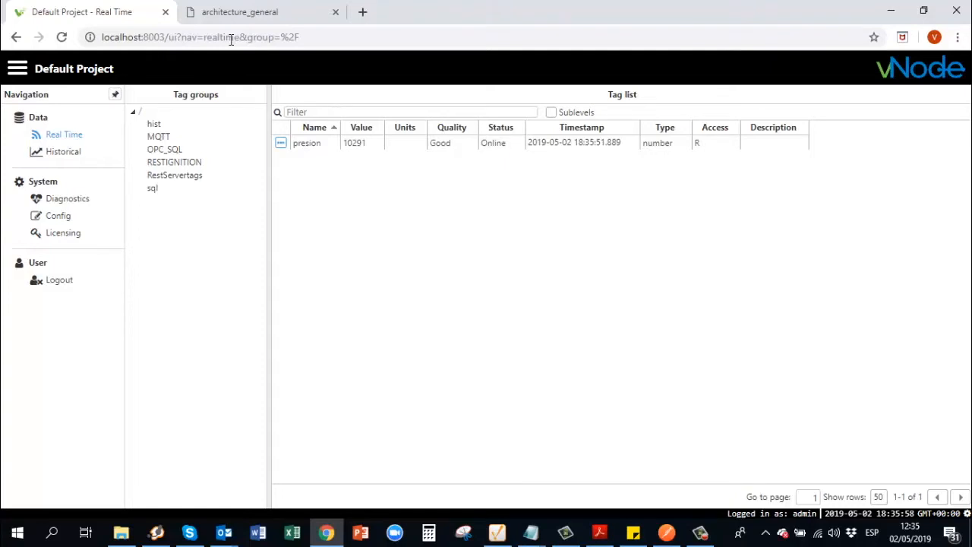
Add a new module named 'RestServer' to the node's Config > Modules list
click(68, 218)
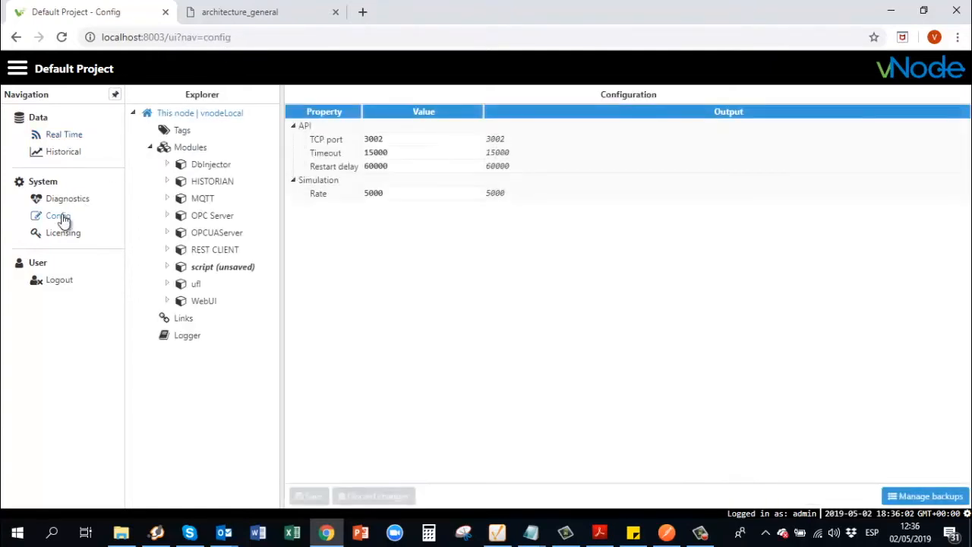
click(203, 151)
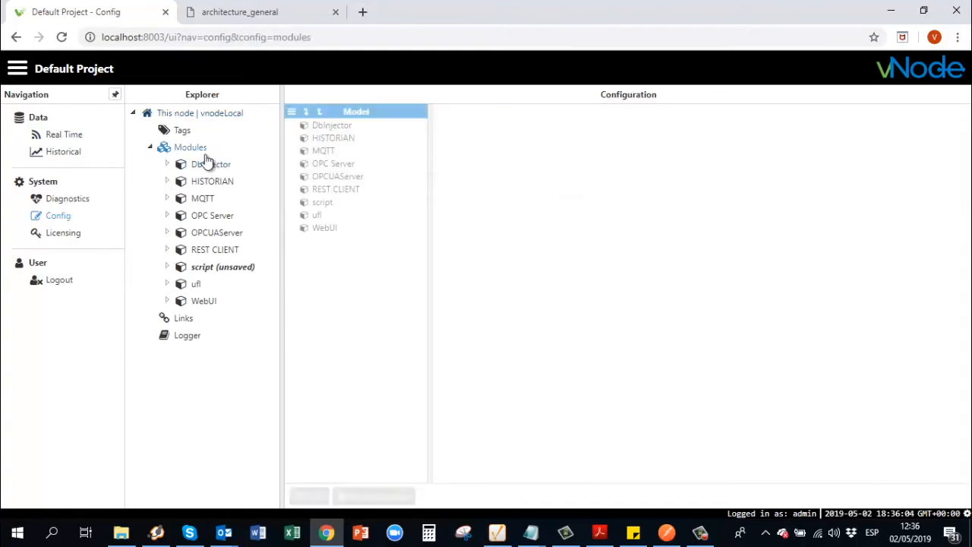
click(292, 115)
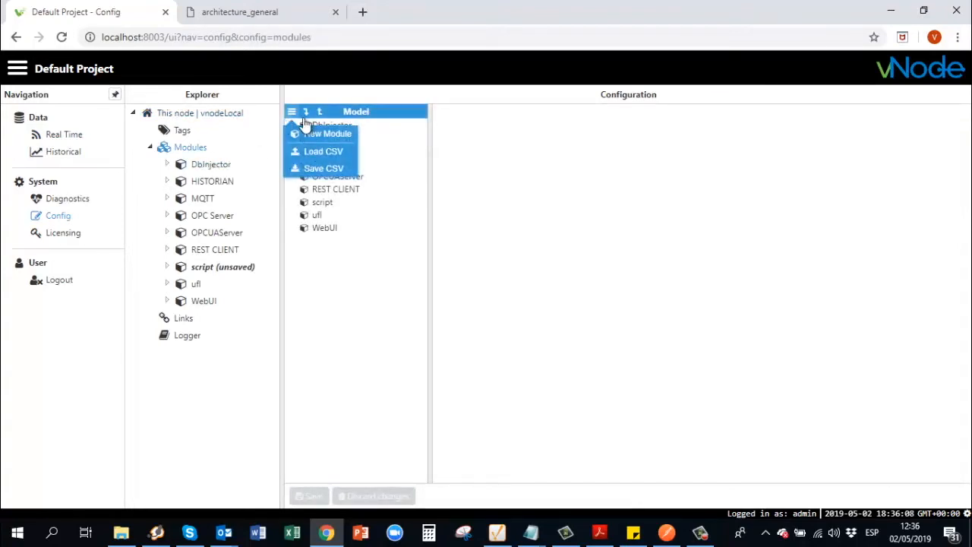
click(346, 135)
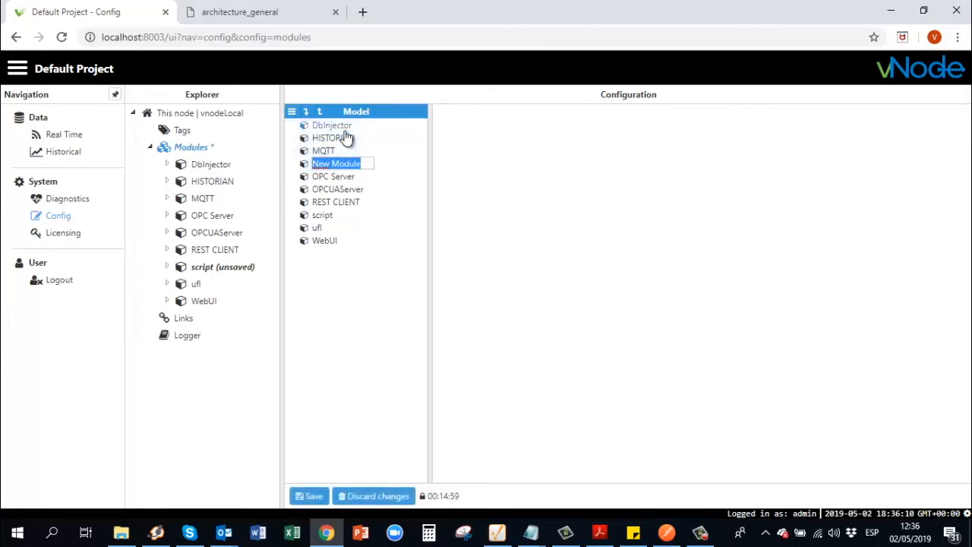
text(RestServer)
key(Return)
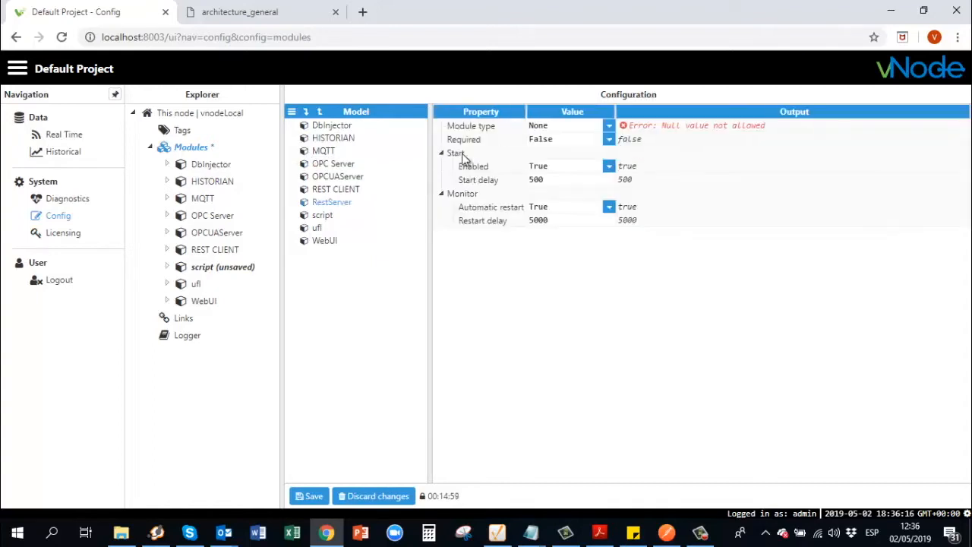
Set RestServer's module type to RestApiServer and Required to True, then save
click(609, 127)
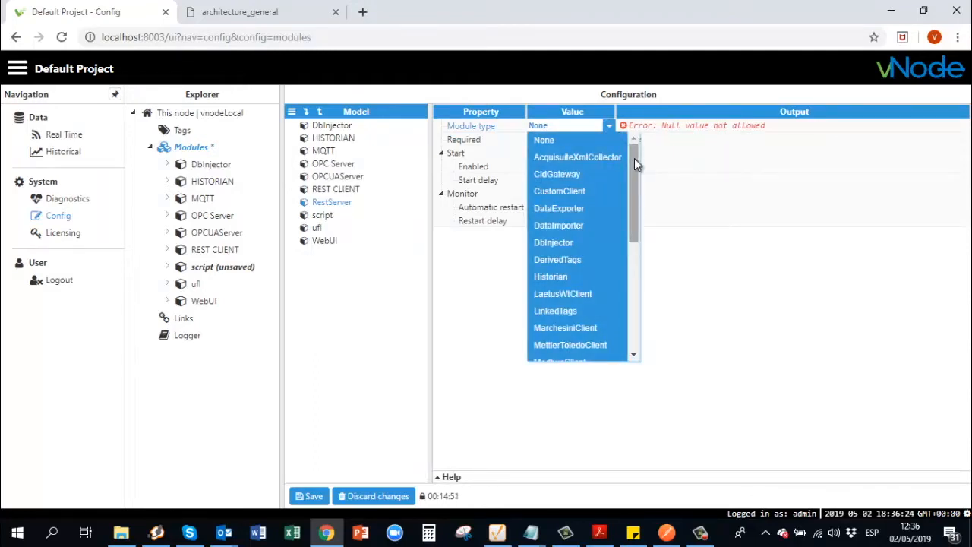
drag(634, 158, 633, 244)
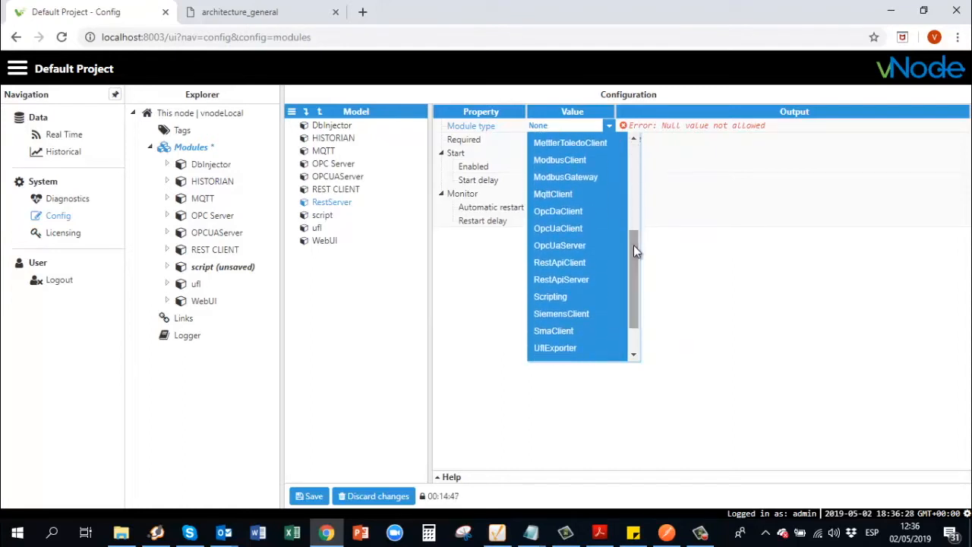
click(592, 279)
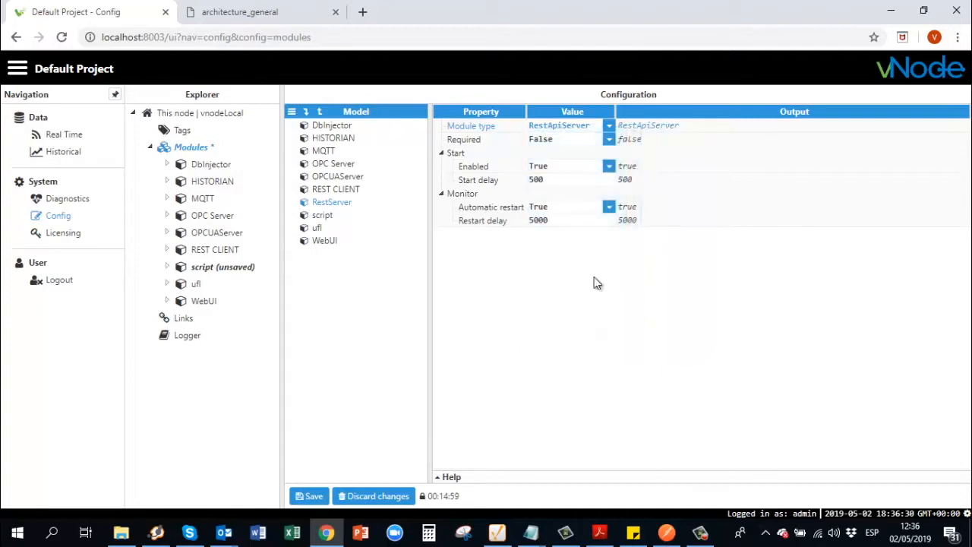
click(611, 140)
click(611, 142)
click(611, 143)
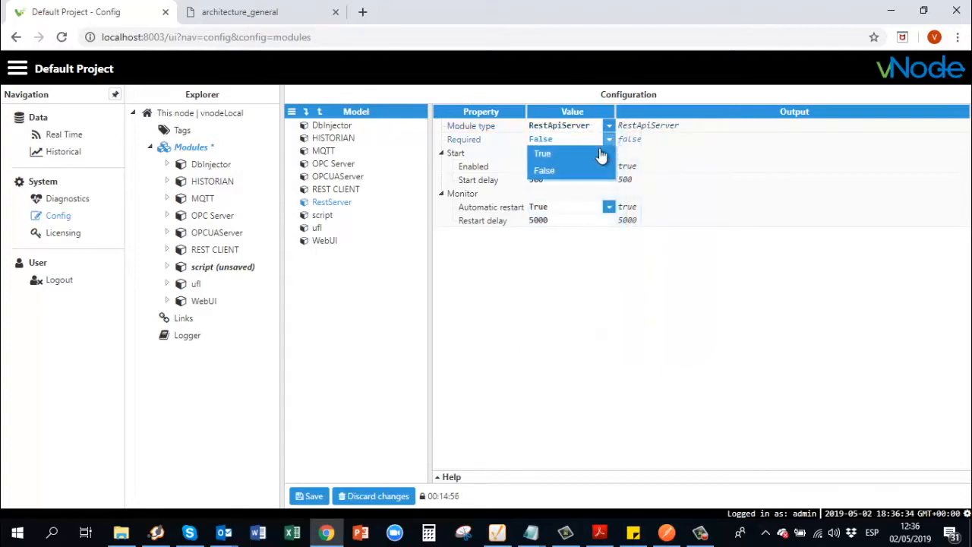
click(592, 156)
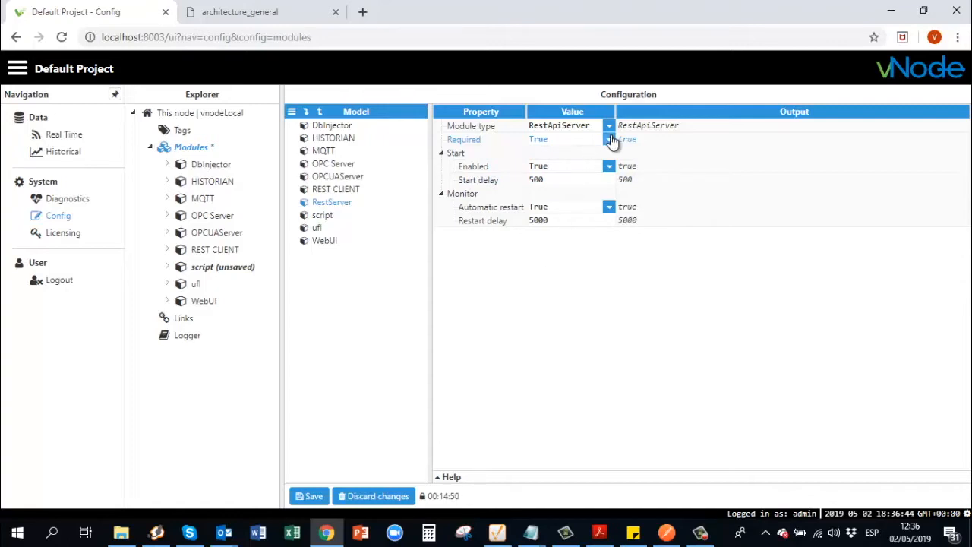
click(311, 497)
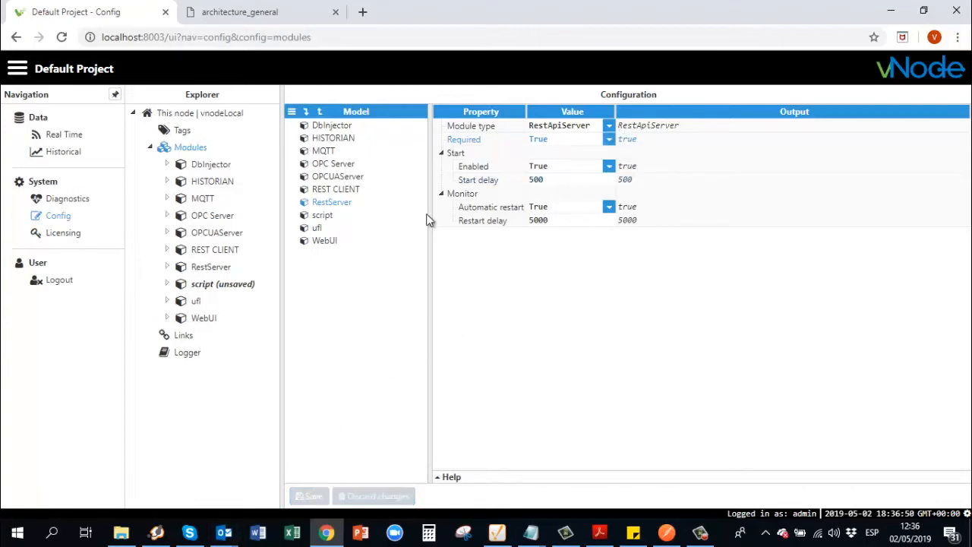
Check RestServer's settings (TCP port 3003, authentication off) and expand it to show Logger
click(221, 273)
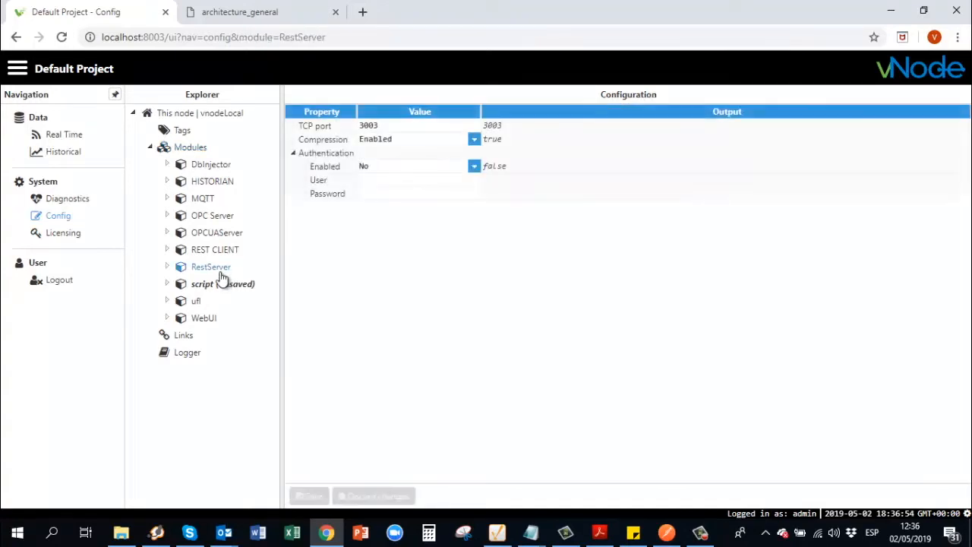
click(369, 126)
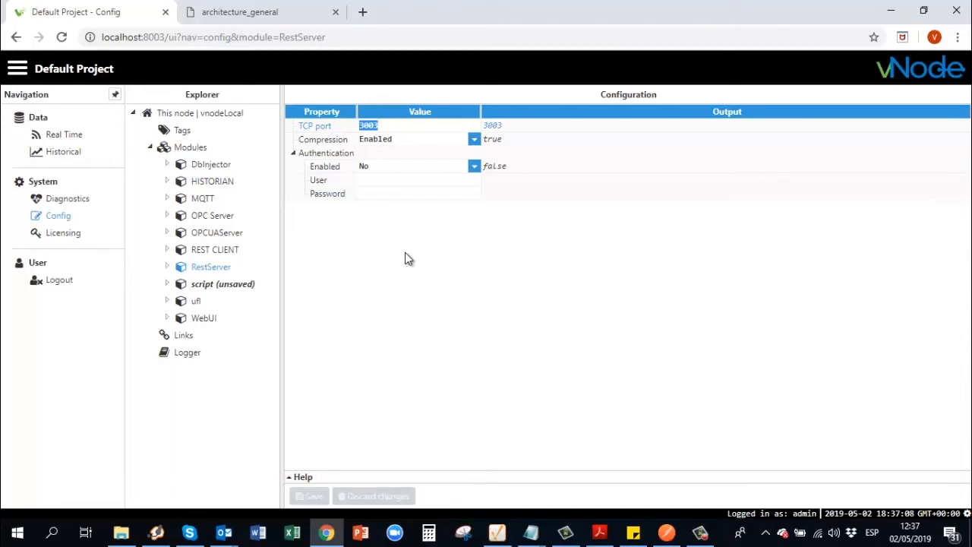
click(419, 167)
click(420, 167)
click(370, 283)
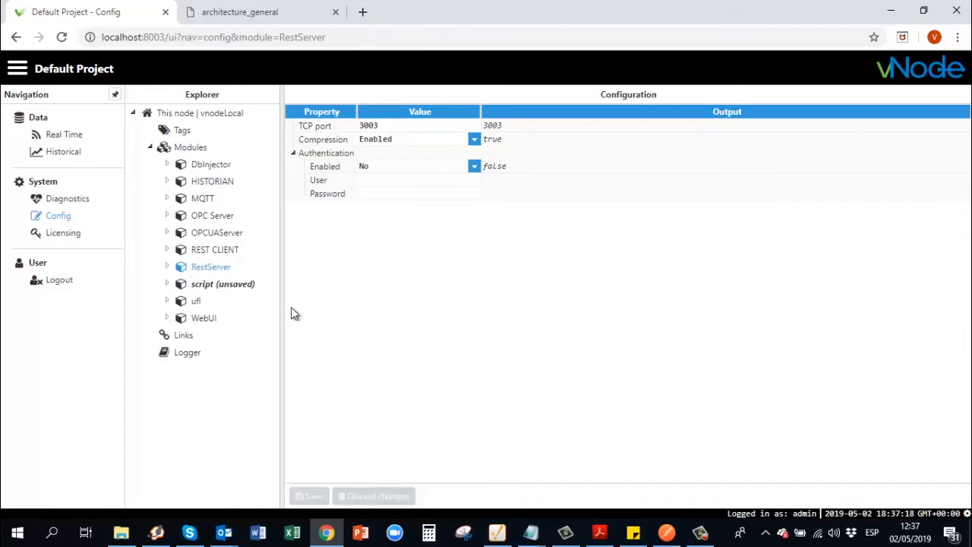
click(167, 268)
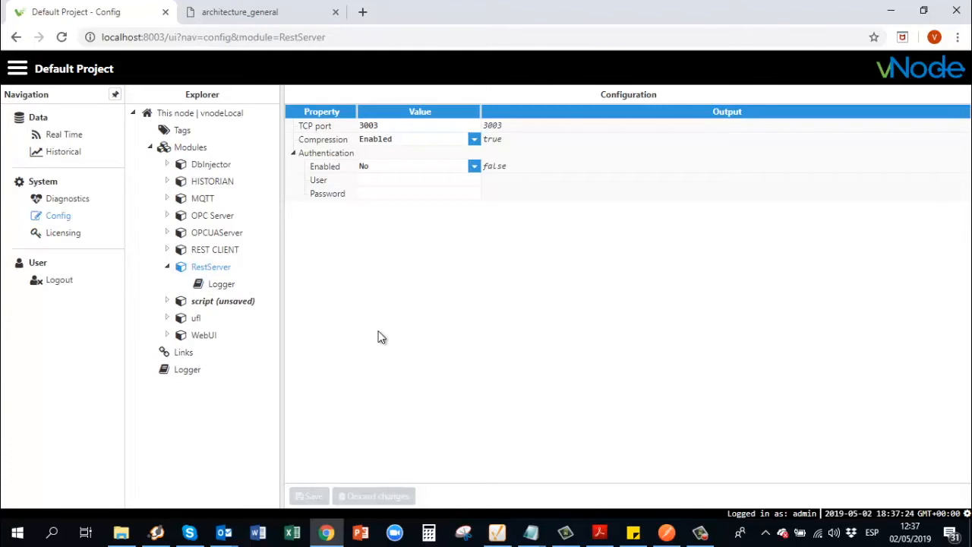
Browse the tag folders, then view live Real Time values of the RestServertags group
click(182, 130)
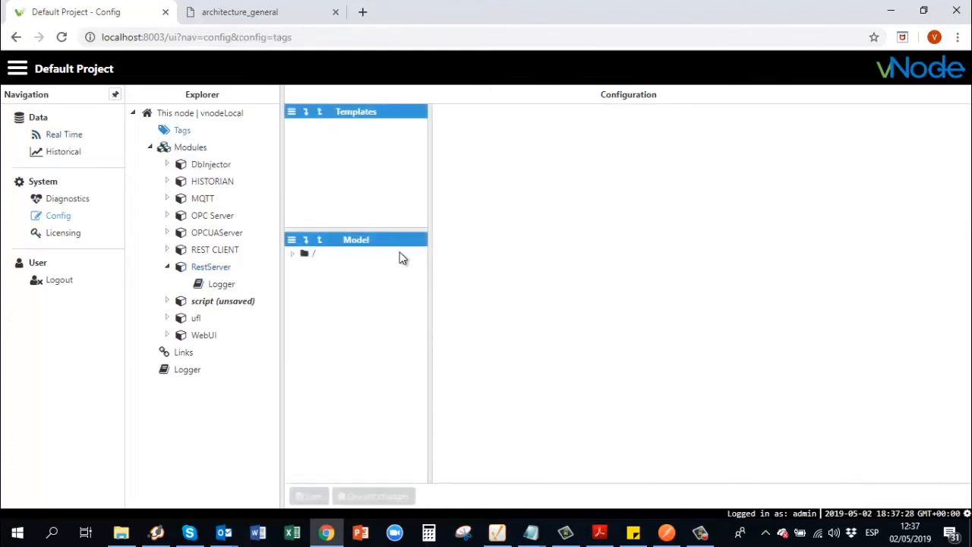
click(293, 256)
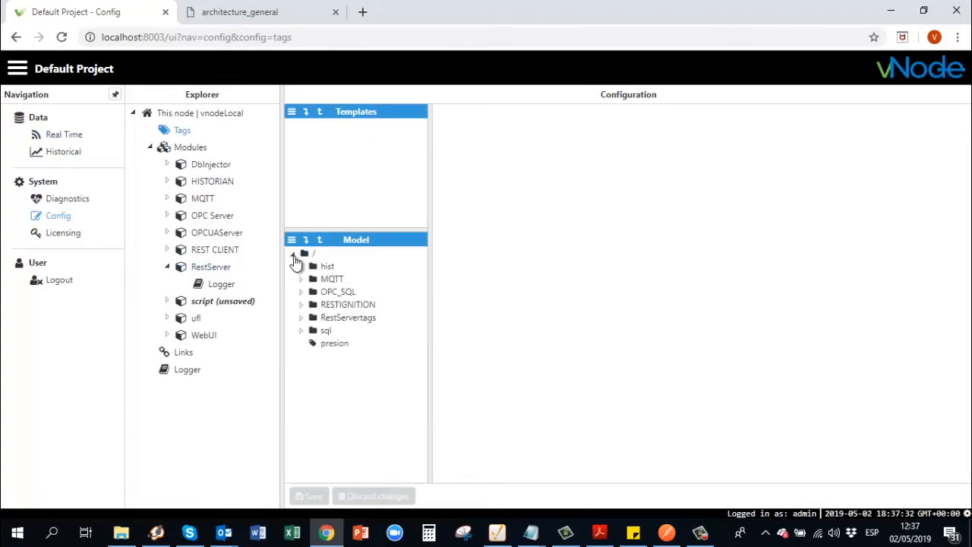
click(327, 267)
click(74, 134)
click(164, 148)
click(173, 163)
click(181, 176)
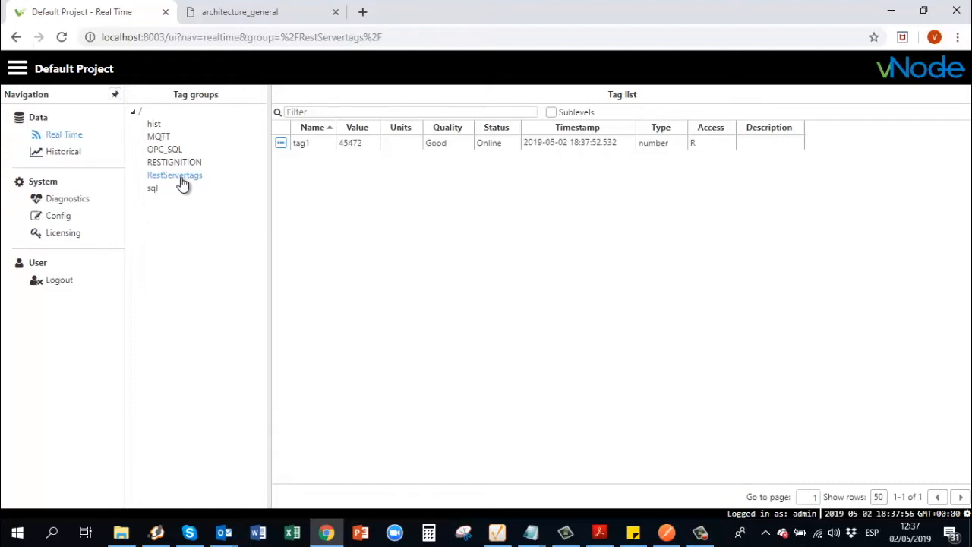
Bring Postman to the front with a blank untitled GET request
click(700, 532)
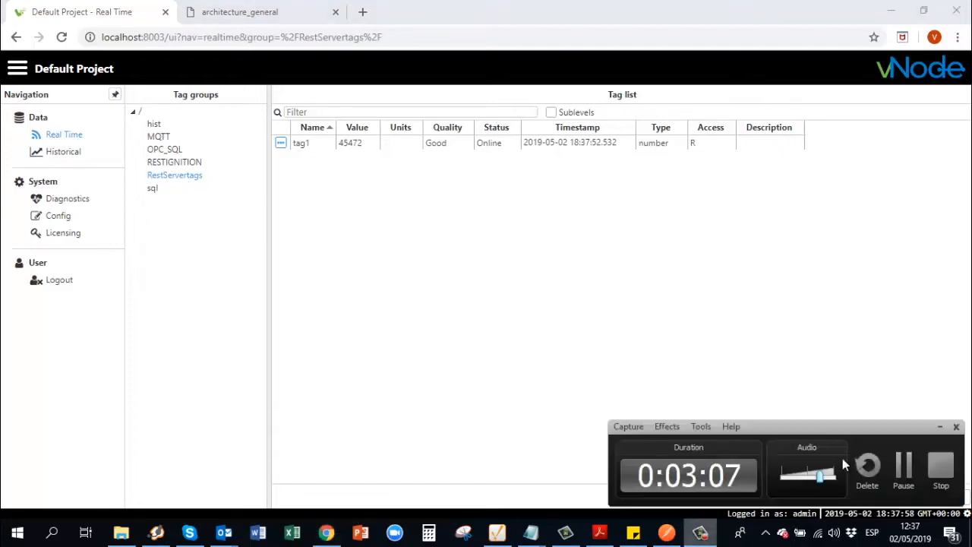
click(902, 466)
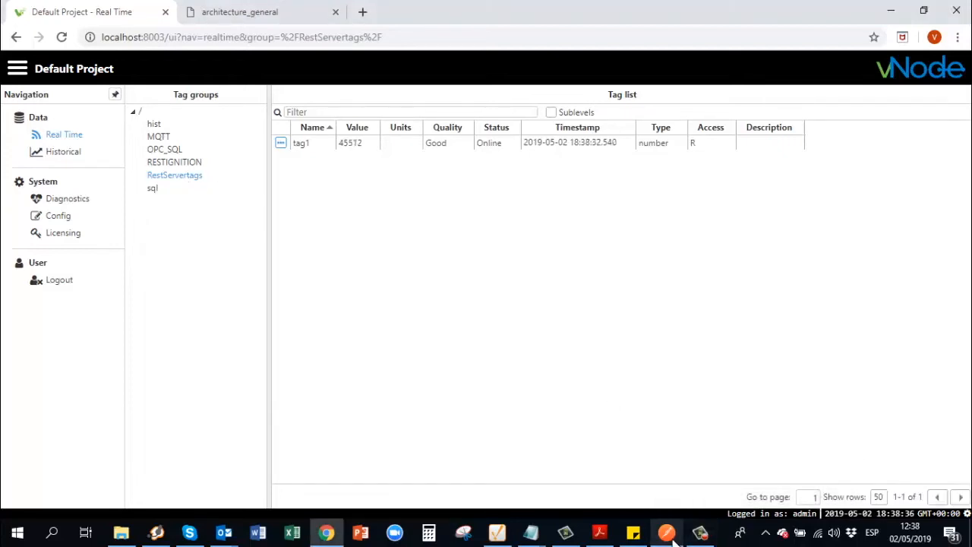
mouse_move(673, 539)
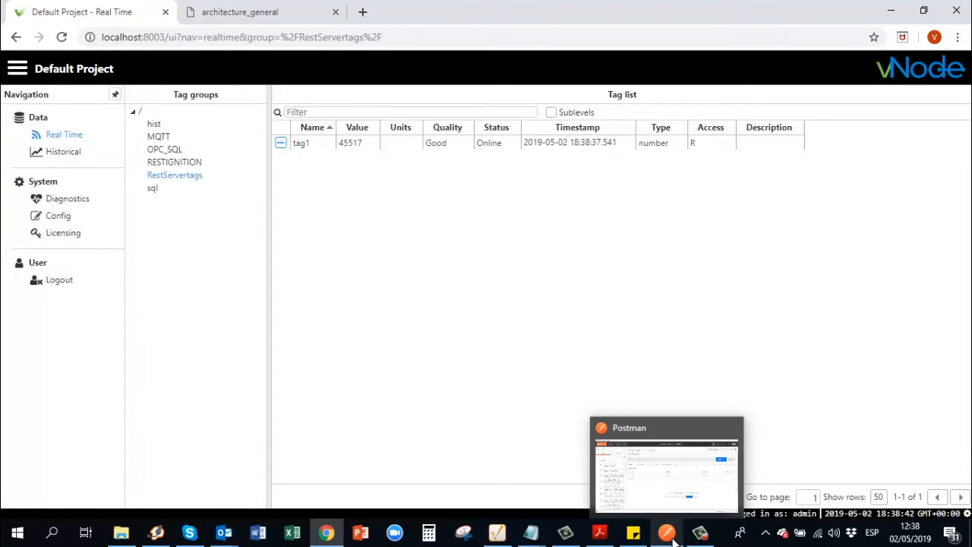
click(673, 539)
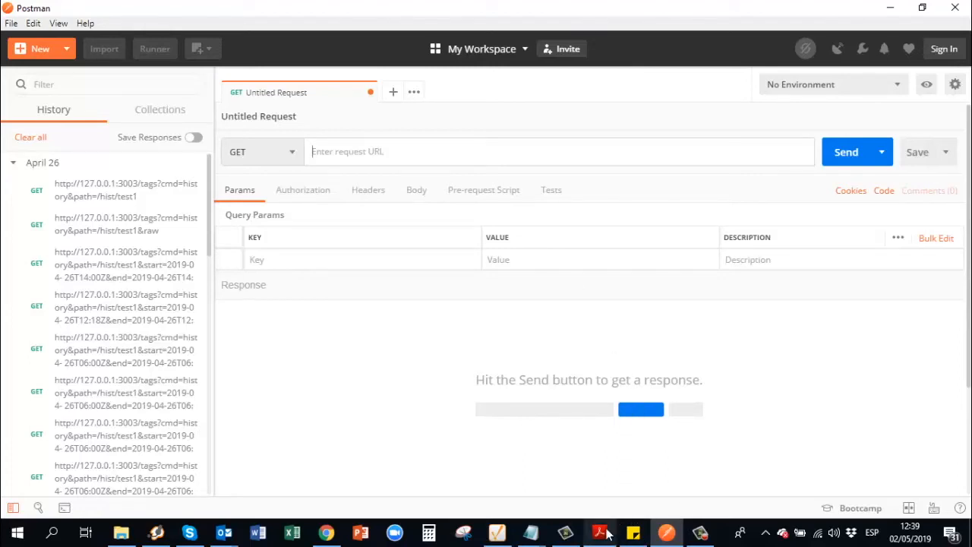
mouse_move(602, 536)
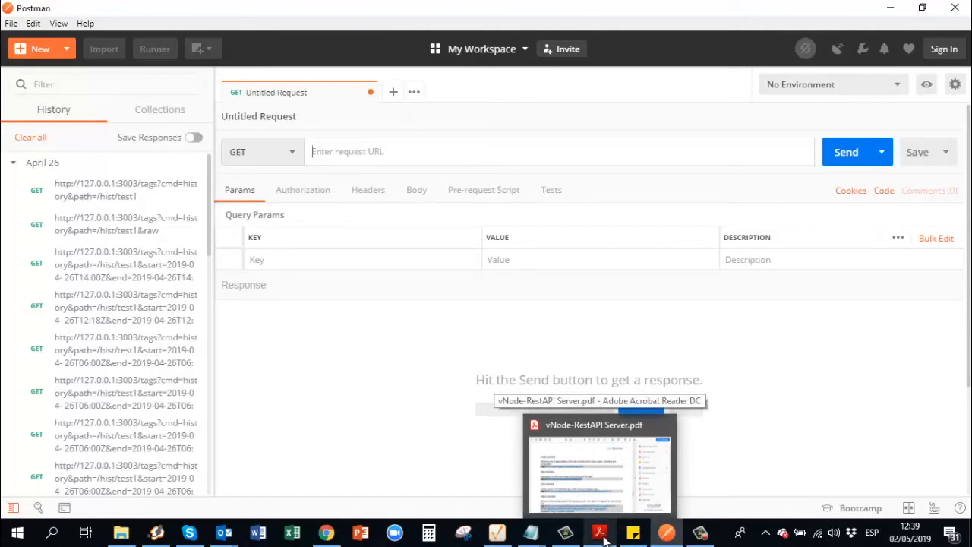
Switch to the vNode-RestAPI Server.pdf manual and scroll up to Module Calls on page 3
click(601, 536)
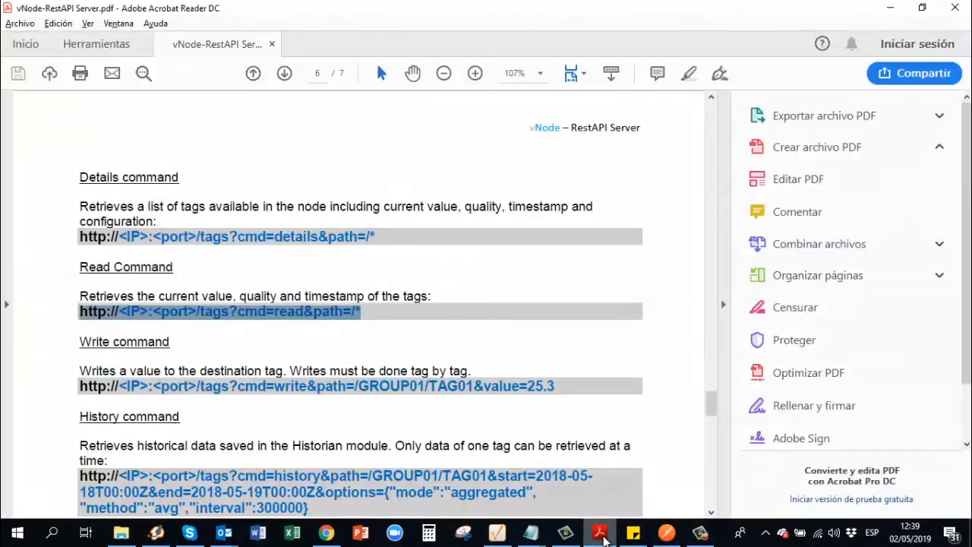
scroll(541, 290, up, 10)
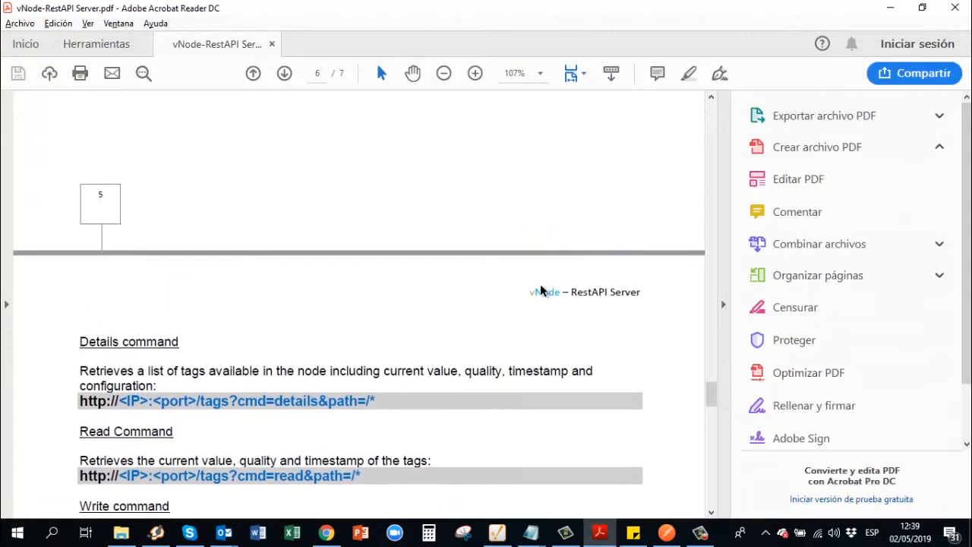
scroll(540, 290, up, 10)
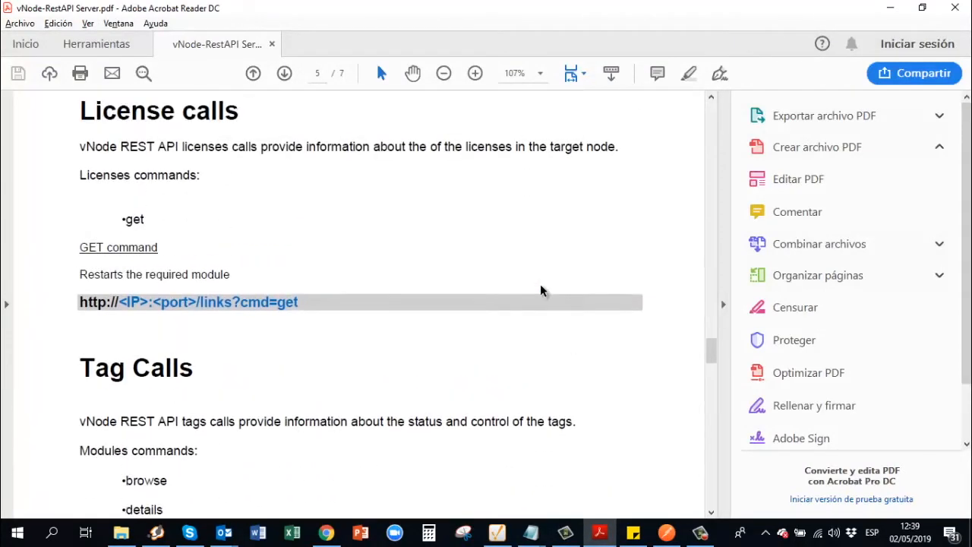
scroll(540, 290, up, 5)
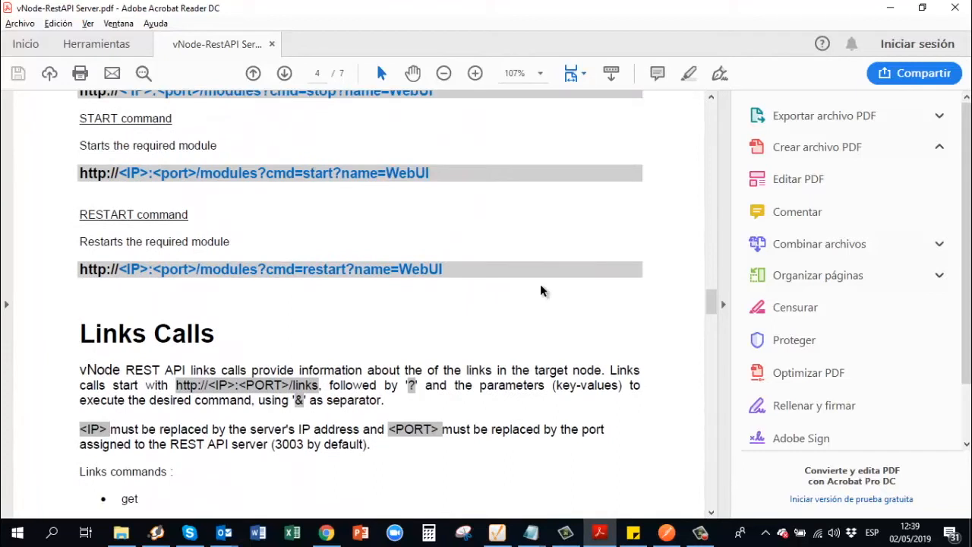
scroll(540, 290, up, 8)
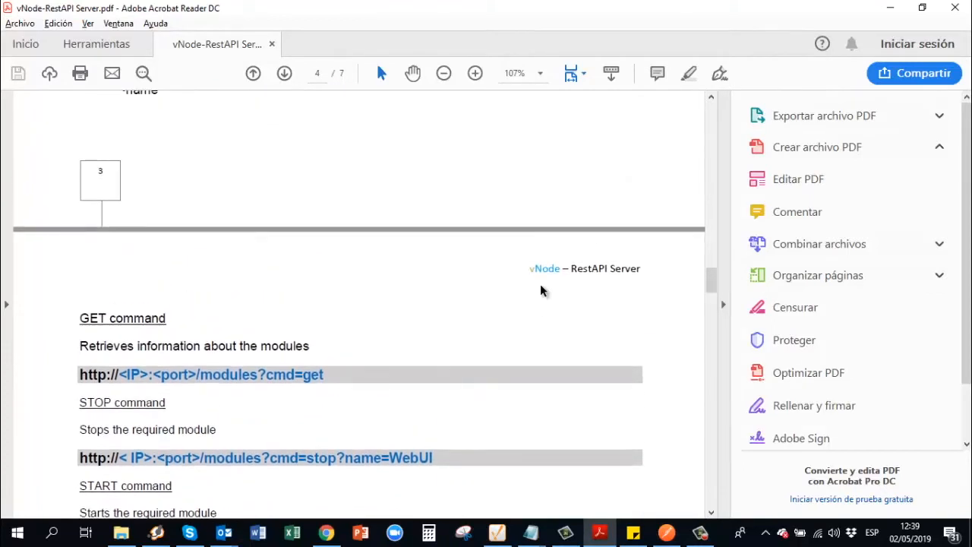
scroll(540, 290, up, 9)
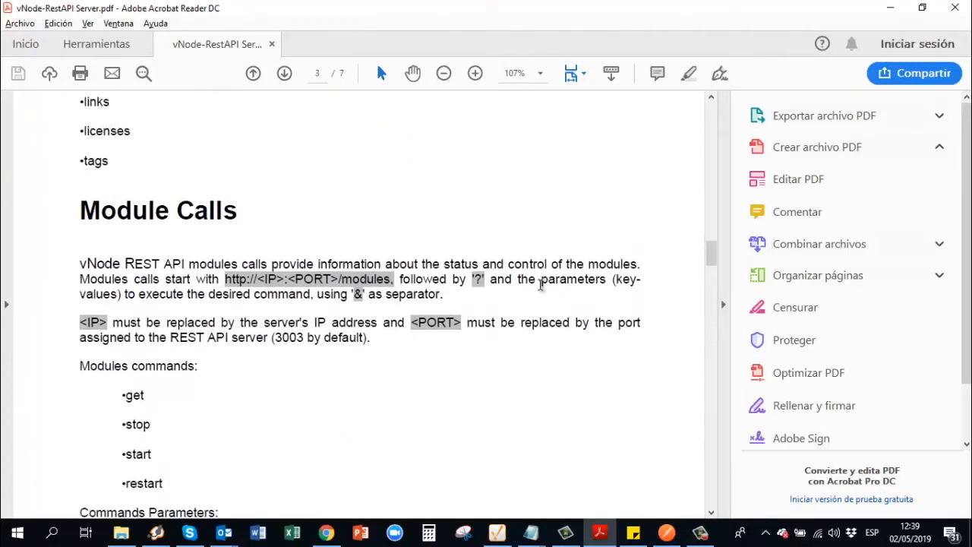
scroll(541, 287, up, 5)
Scroll down past Links Calls to the Tag Calls section on page 5
scroll(540, 288, down, 3)
scroll(541, 290, down, 4)
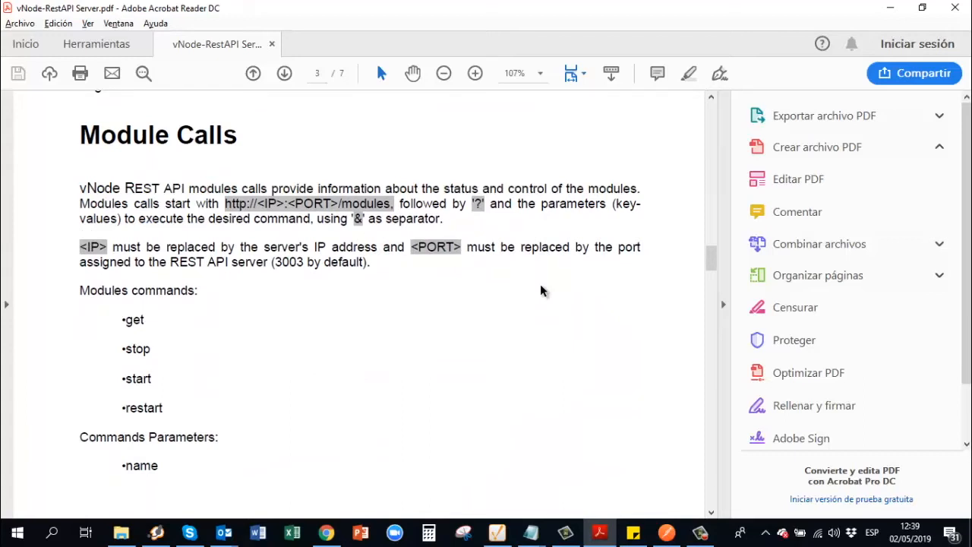
scroll(541, 290, down, 4)
scroll(541, 290, down, 13)
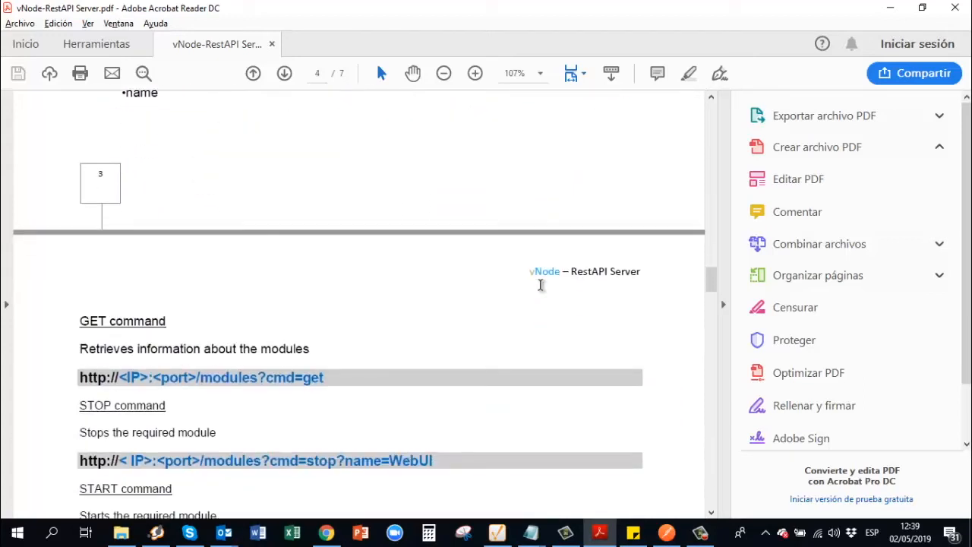
scroll(540, 290, down, 7)
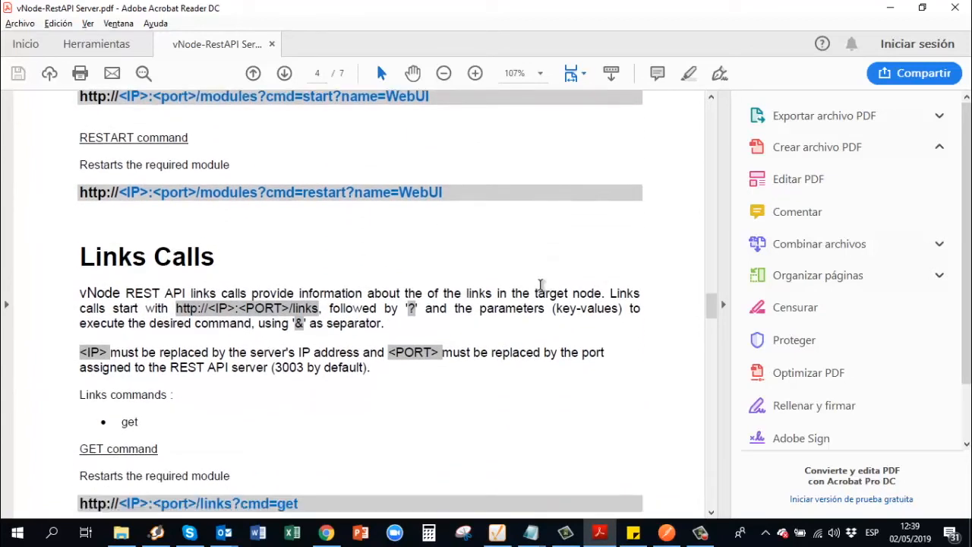
scroll(541, 284, down, 5)
scroll(540, 287, down, 6)
scroll(541, 290, down, 7)
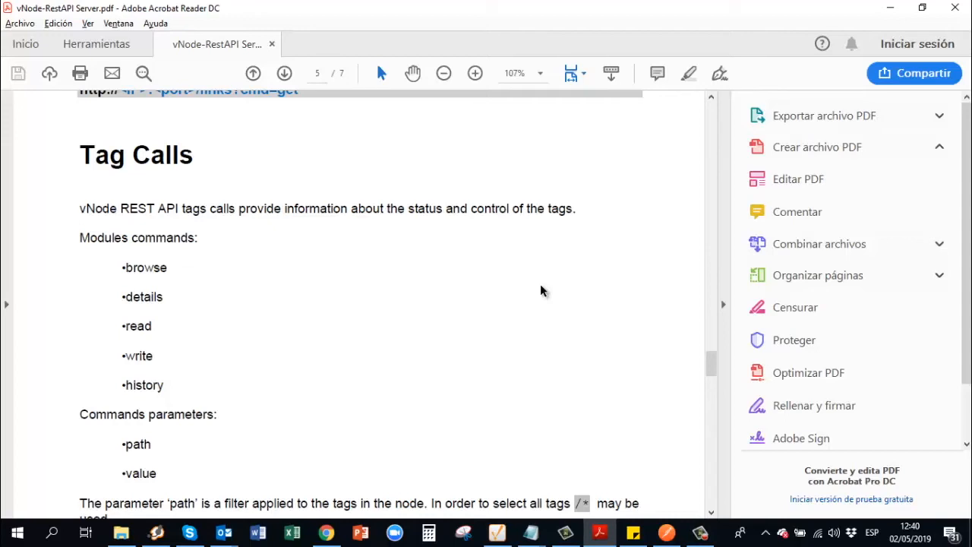
scroll(539, 290, down, 1)
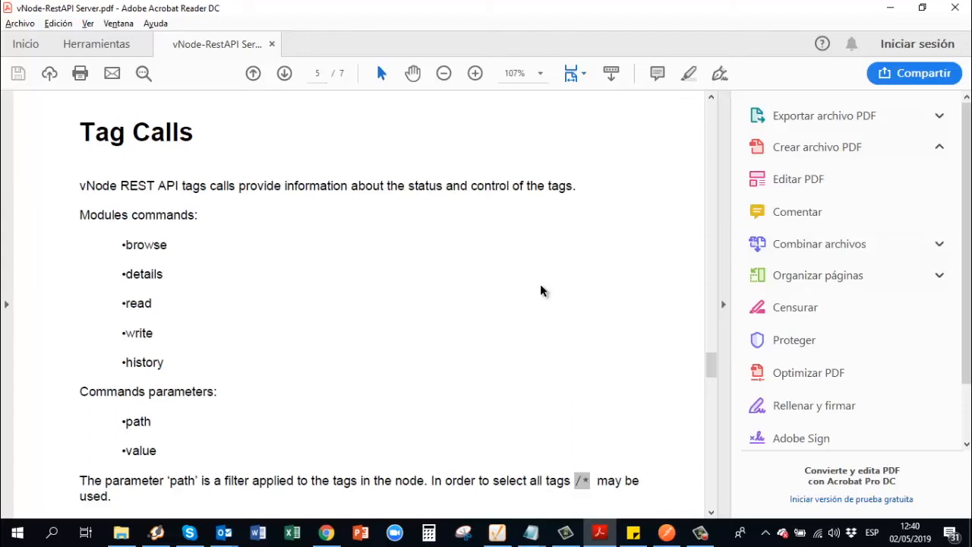
scroll(541, 291, down, 2)
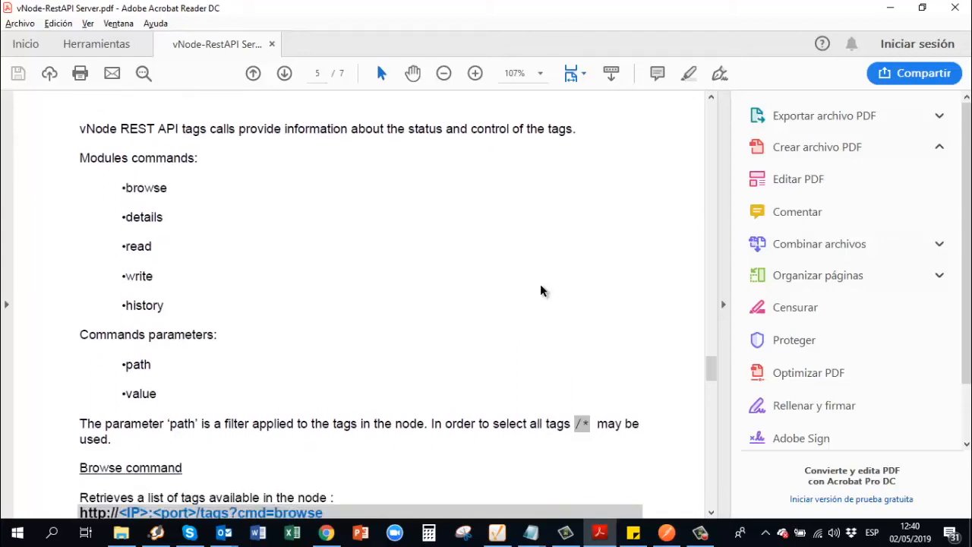
scroll(540, 290, down, 2)
scroll(540, 291, down, 4)
scroll(540, 290, down, 3)
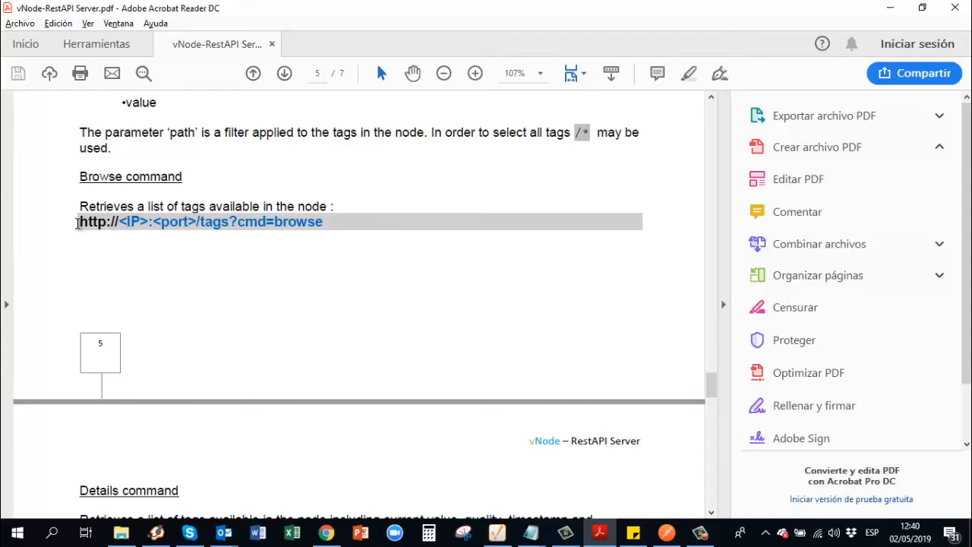
drag(121, 221, 200, 228)
drag(199, 221, 232, 221)
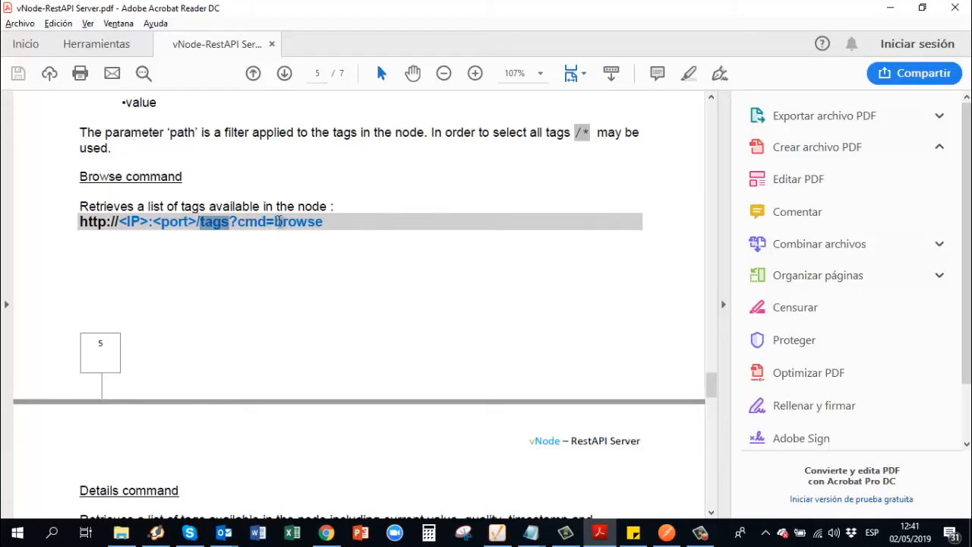
mouse_move(277, 219)
mouse_down()
mouse_move(332, 219)
mouse_move(277, 222)
mouse_up()
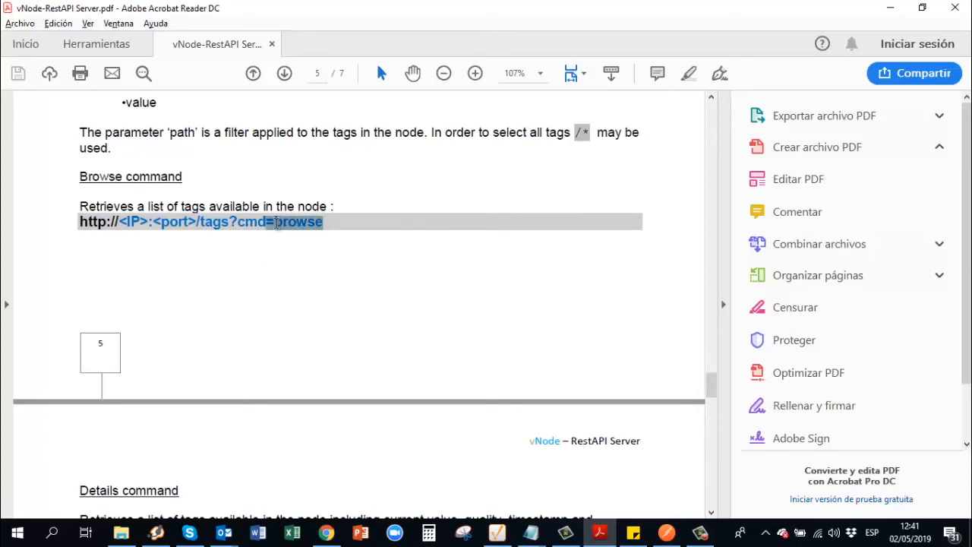
click(232, 221)
double_click(232, 222)
Highlight the host, port 3003 and tags parts of the request URL in turn
click(283, 287)
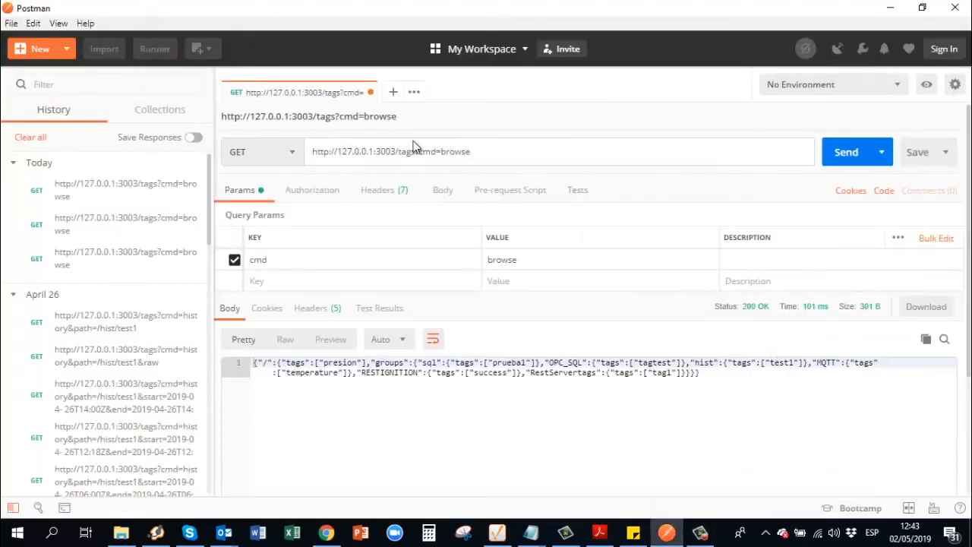
click(325, 151)
drag(316, 151, 379, 158)
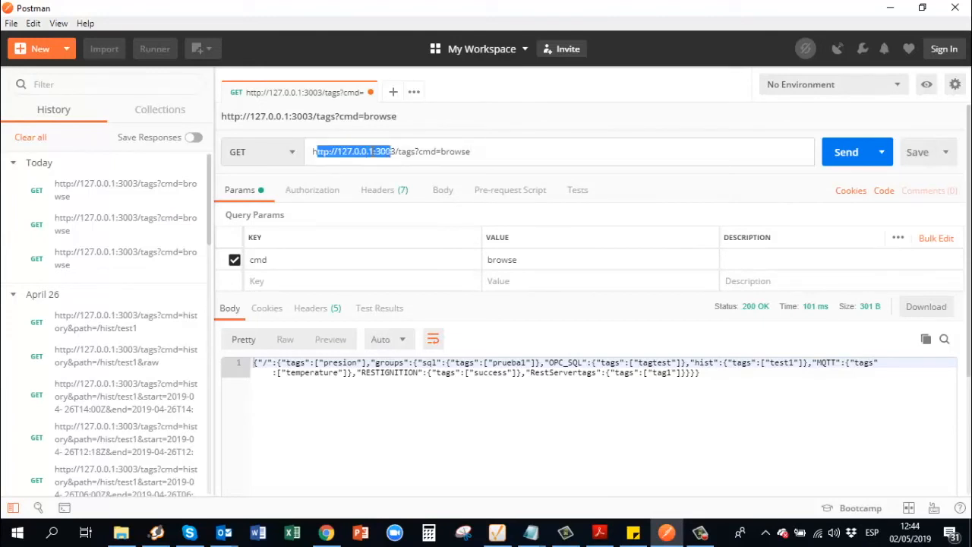
click(372, 151)
drag(372, 151, 391, 152)
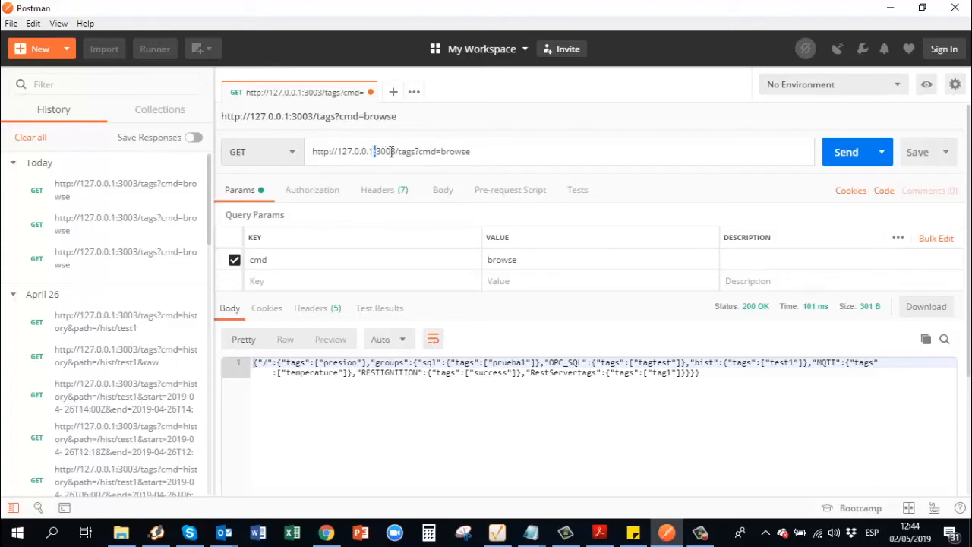
double_click(381, 151)
click(399, 153)
drag(399, 152, 419, 152)
click(492, 156)
Send the browse request and highlight the returned JSON tag list
click(835, 155)
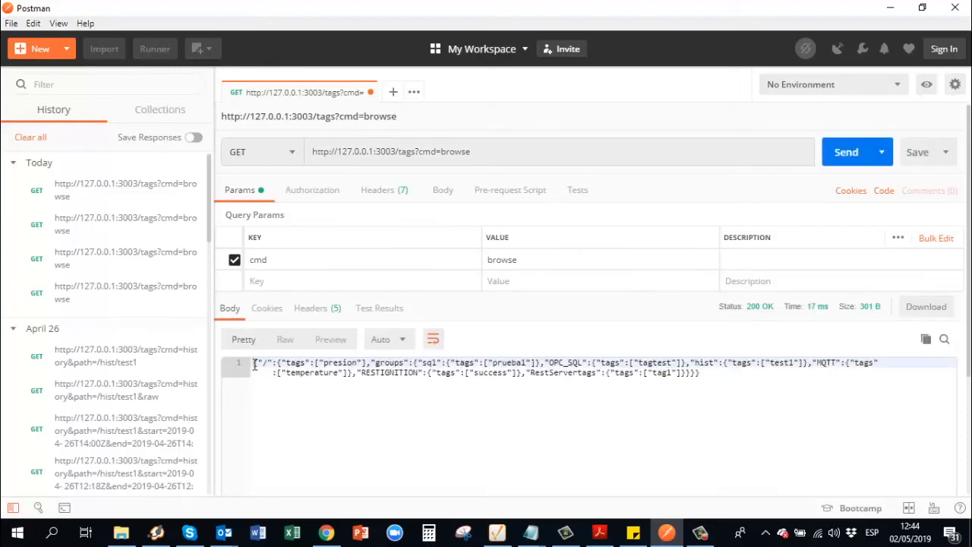
drag(254, 364, 696, 382)
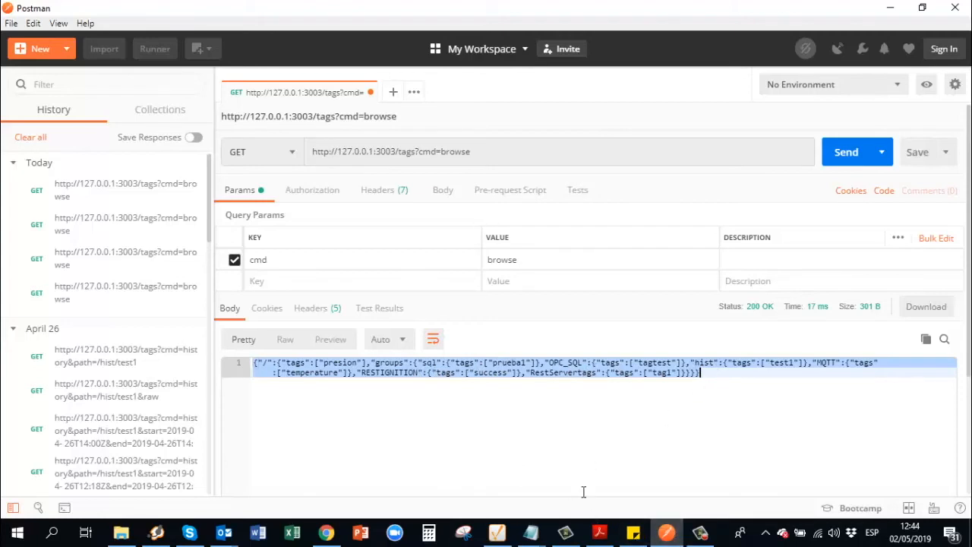
click(665, 532)
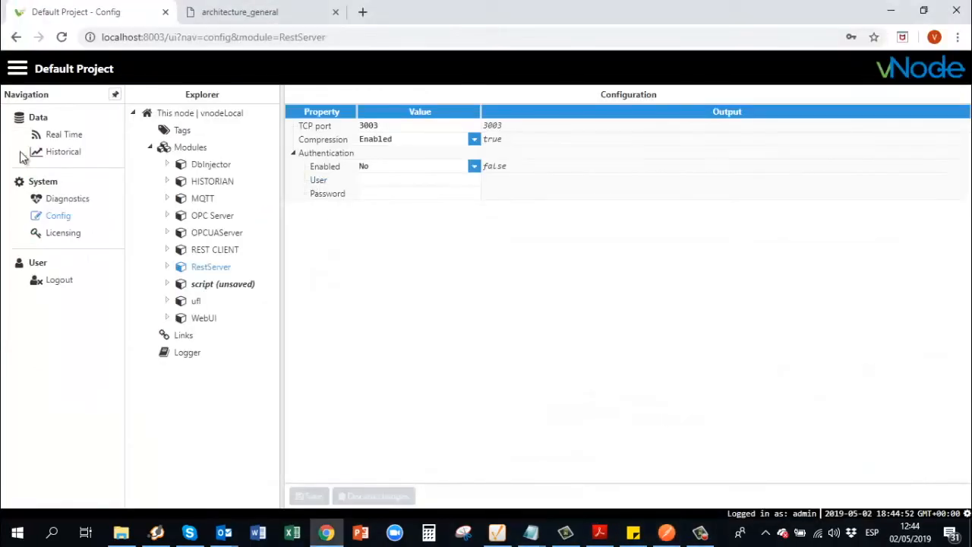
Expand vNode's tag model root (hist, MQTT, OPC_SQL, RESTIGNITION, RestServertags, sql, presion) and compare with Postman
click(182, 132)
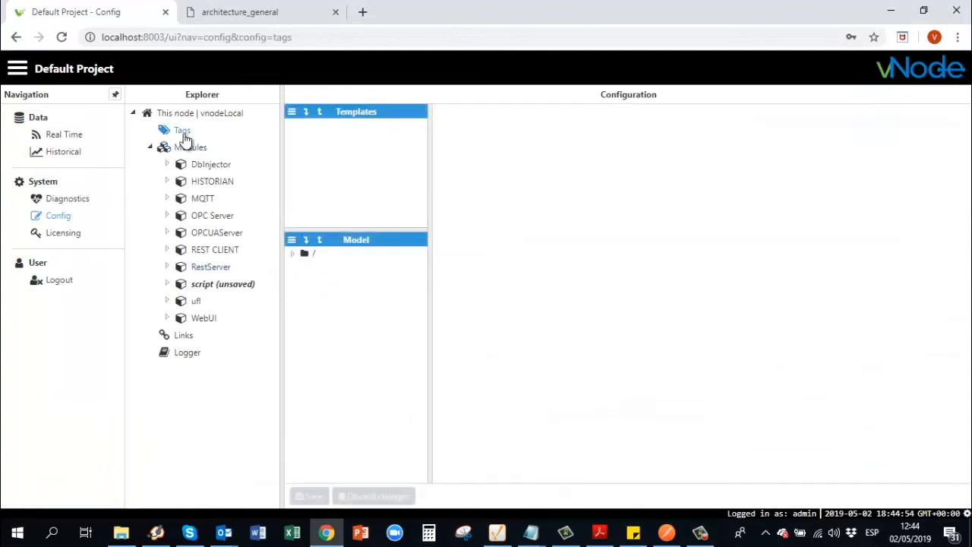
click(293, 254)
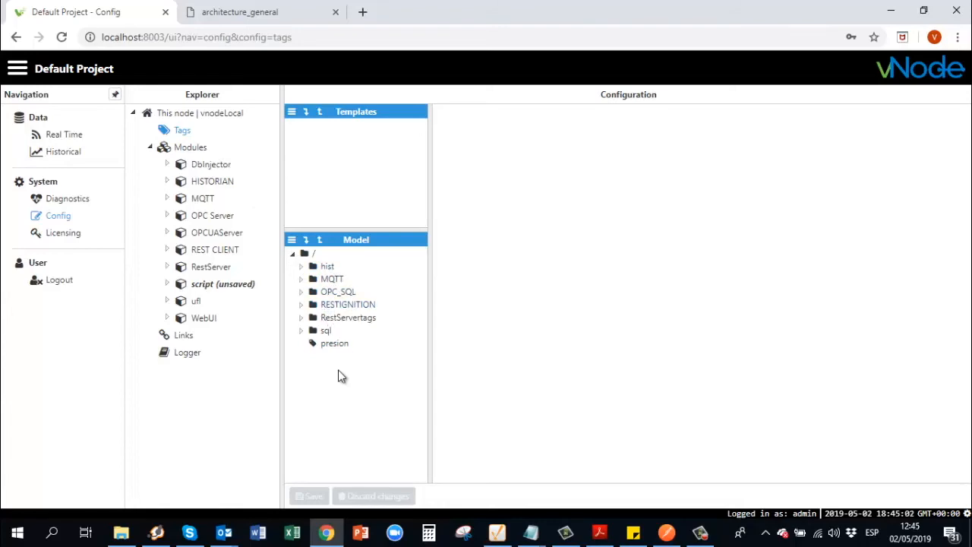
click(665, 533)
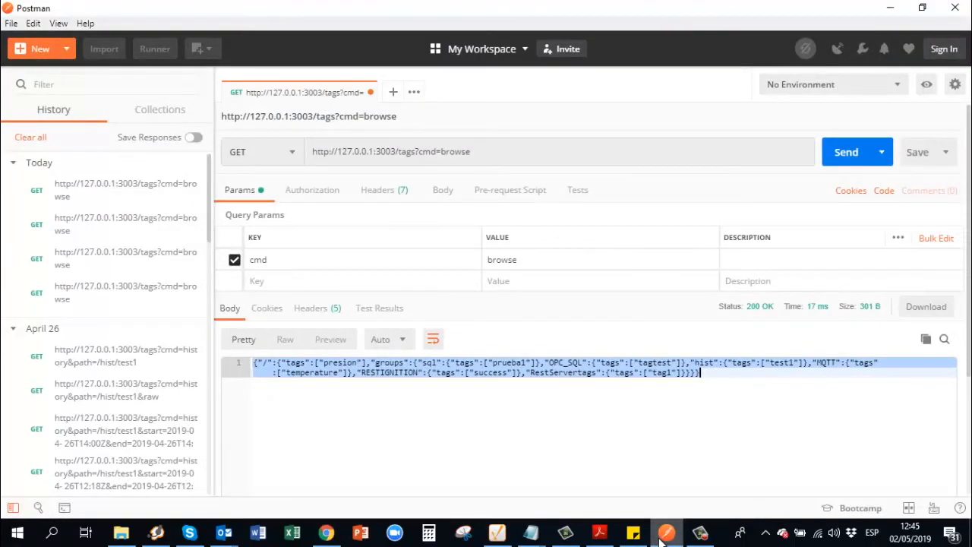
click(665, 532)
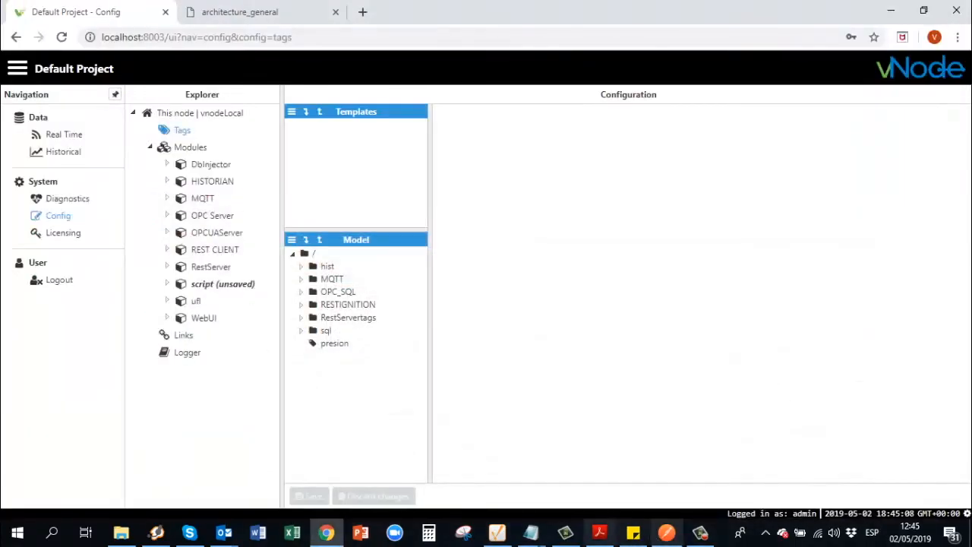
click(599, 536)
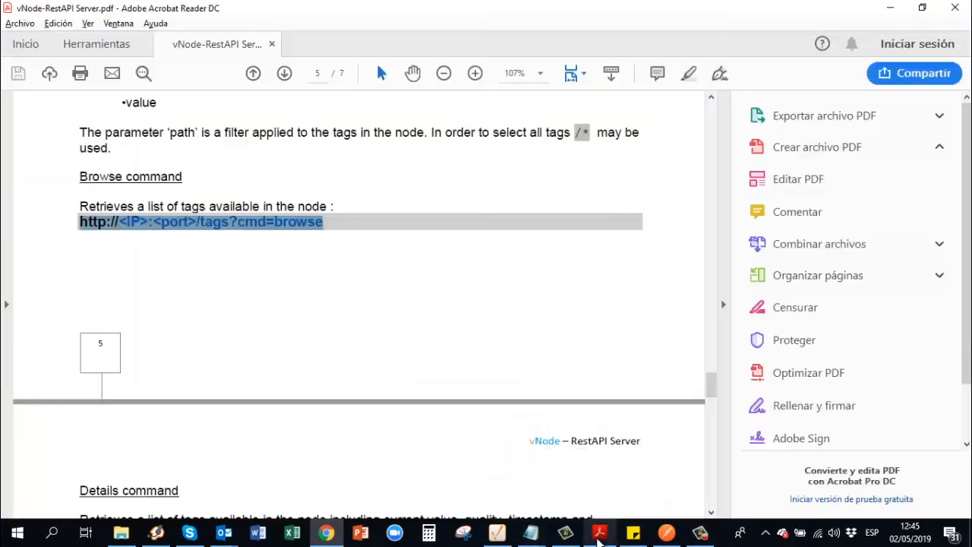
Select and copy the Read command's URL template from the guide
click(274, 277)
scroll(275, 276, down, 10)
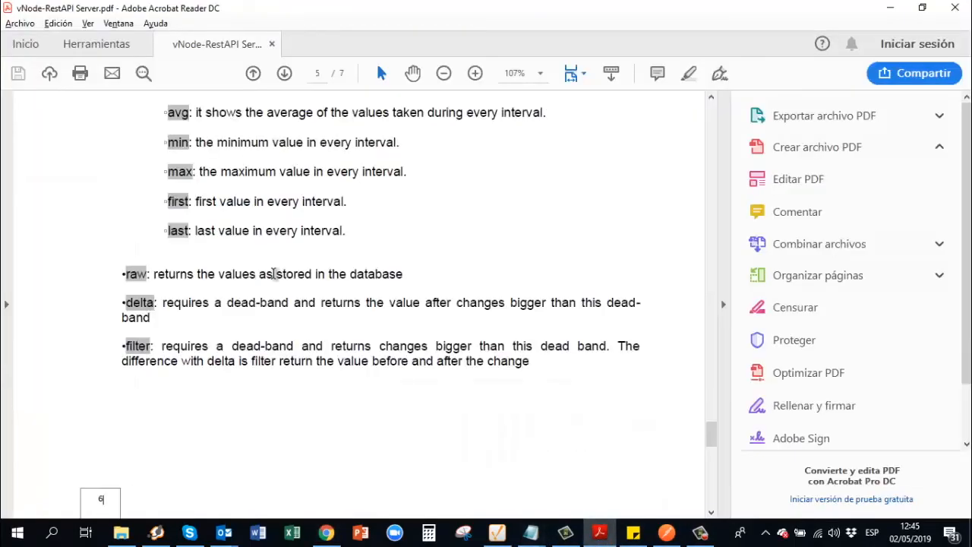
scroll(274, 277, up, 10)
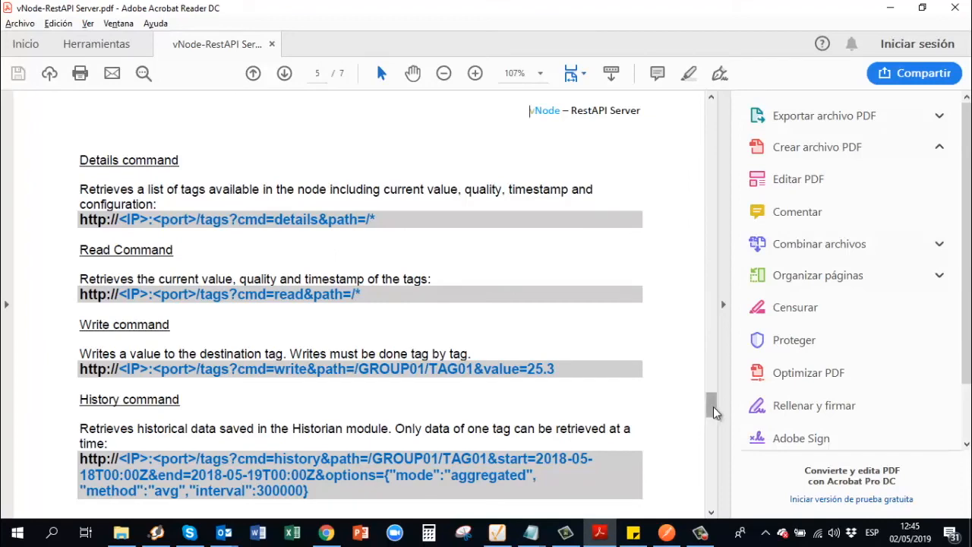
mouse_move(713, 410)
mouse_down()
mouse_move(713, 427)
mouse_move(720, 366)
mouse_move(721, 406)
mouse_up()
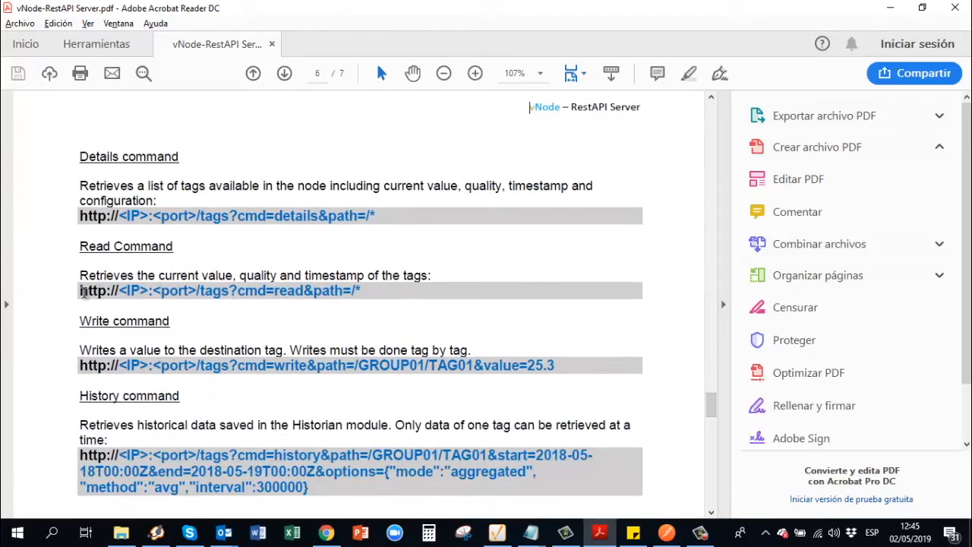
drag(79, 290, 367, 292)
key(ctrl+c)
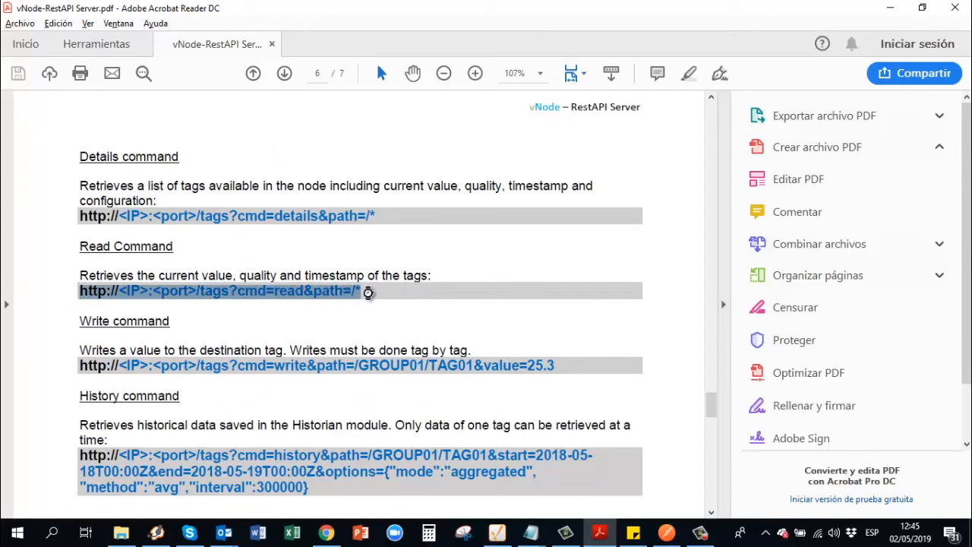
key(alt+Tab)
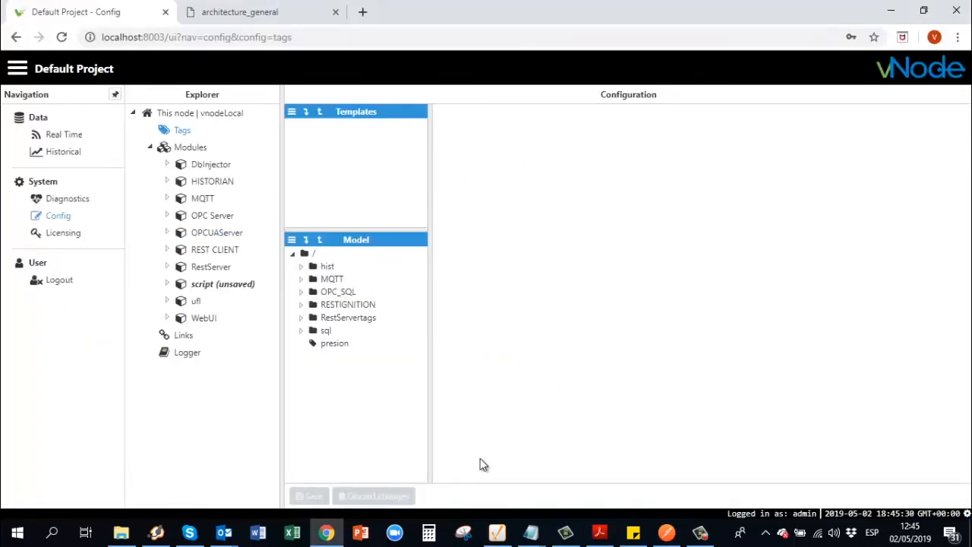
click(666, 532)
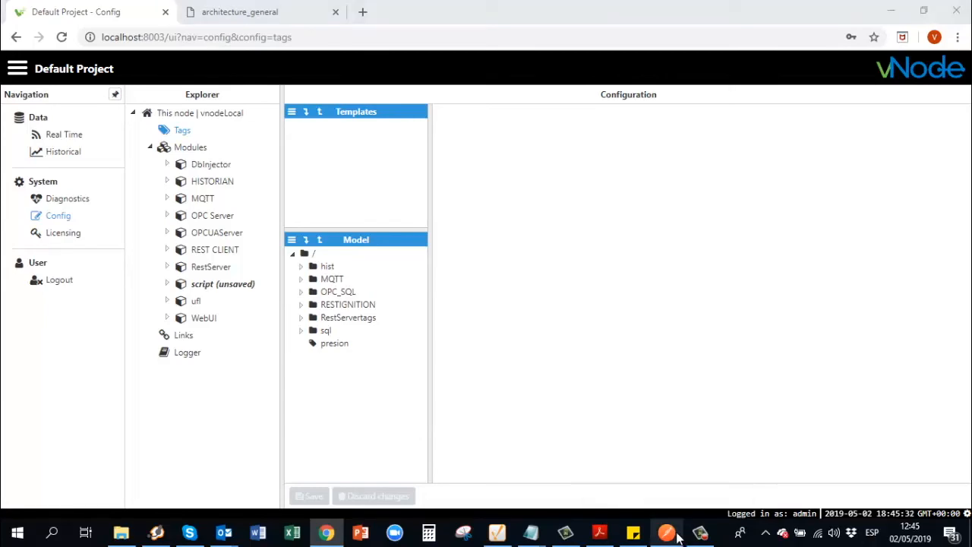
Paste the Read template into the URL, replacing <IP> with 127.0.0.1 and <port> with 3003
click(480, 151)
drag(479, 152, 307, 150)
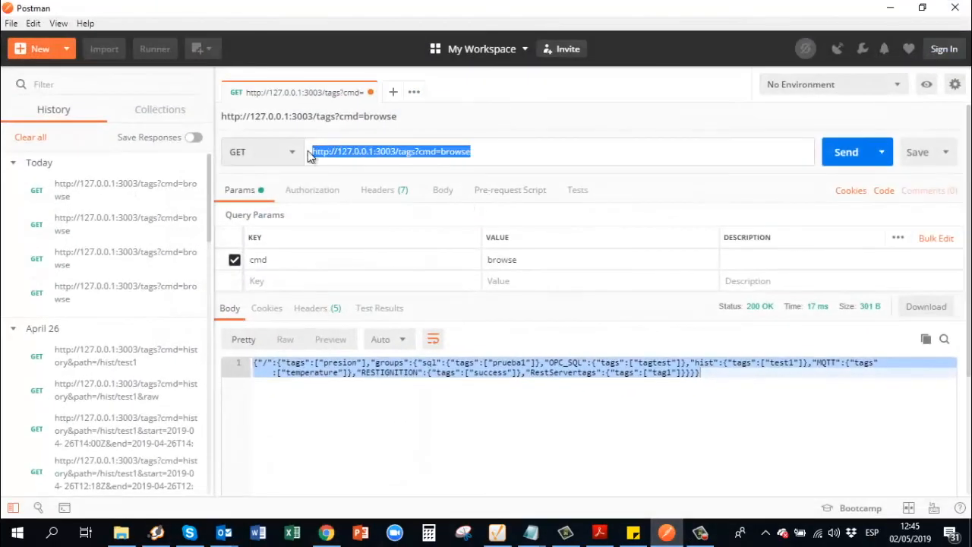
key(ctrl+v)
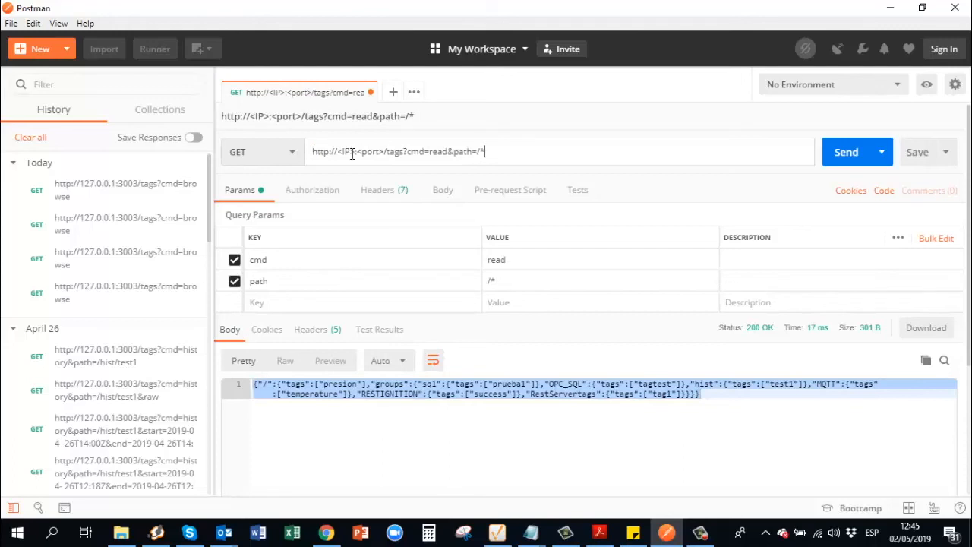
key(BackSpace)
key(BackSpace)
key(BackSpace)
key(BackSpace)
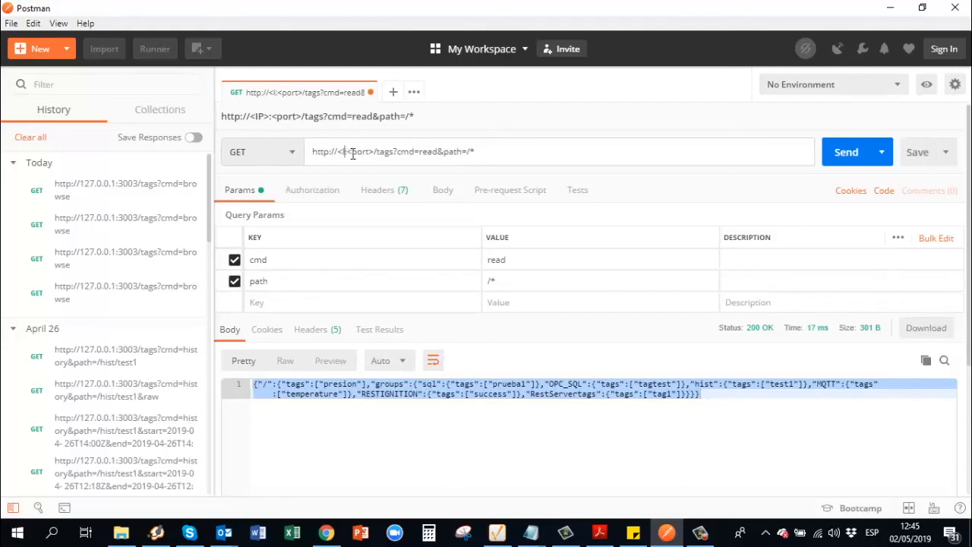
text(127.)
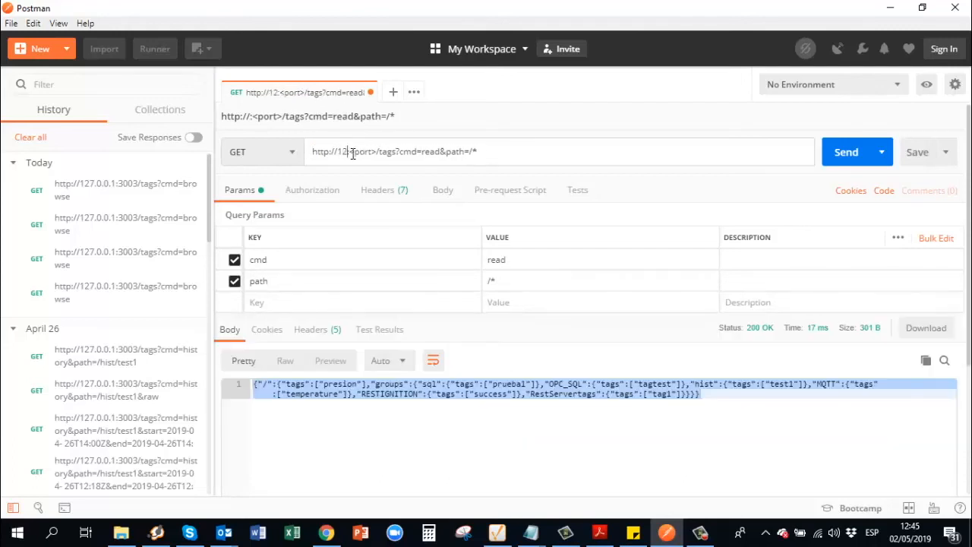
text(00)
key(BackSpace)
key(BackSpace)
text(0.0.1)
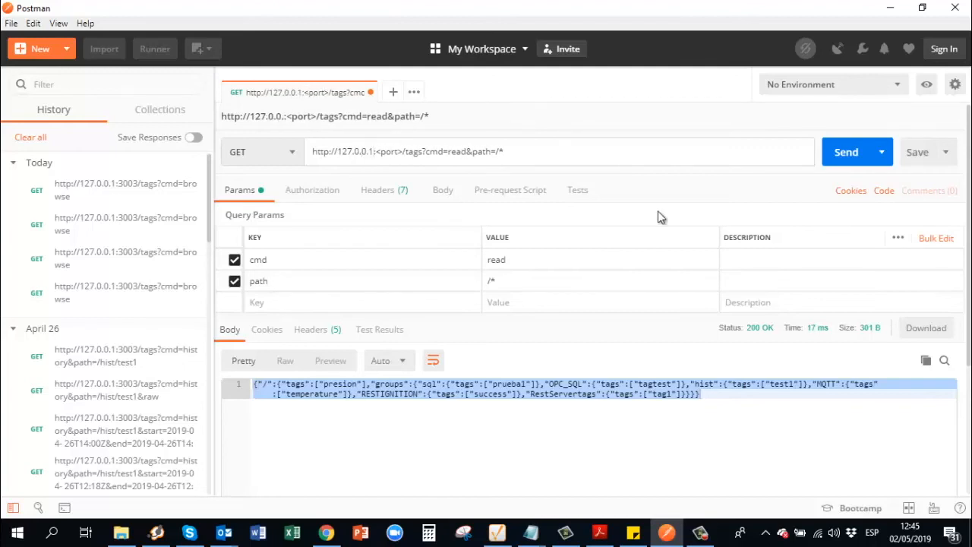
key(Delete)
key(Delete)
key(Delete)
key(Delete)
key(Delete)
key(Delete)
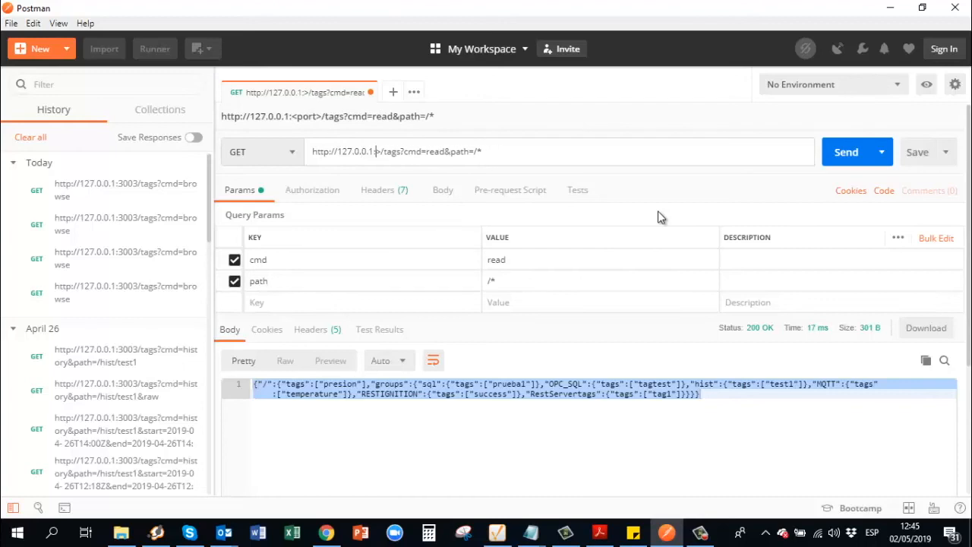
text(3003)
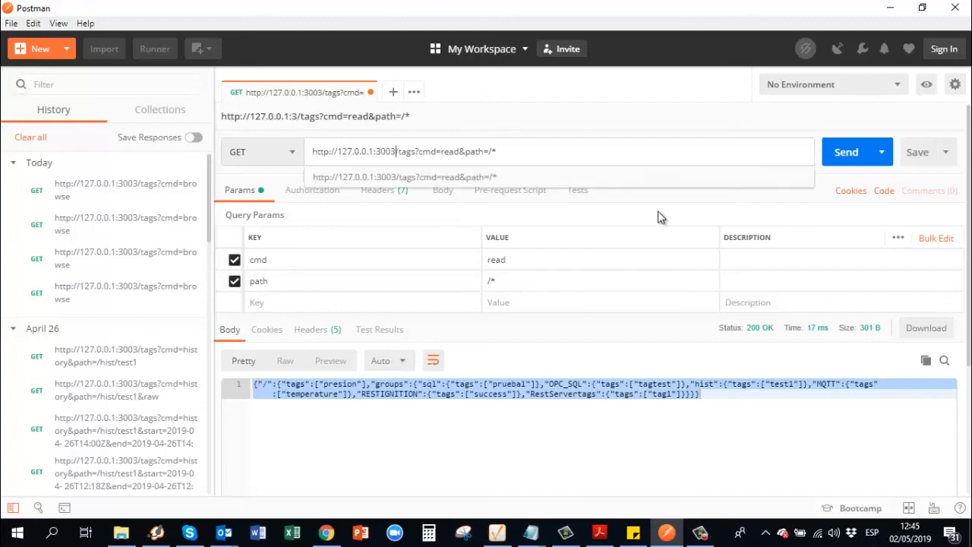
Retype the trailing * in path=/* and send the read request
key(Right)
key(Right)
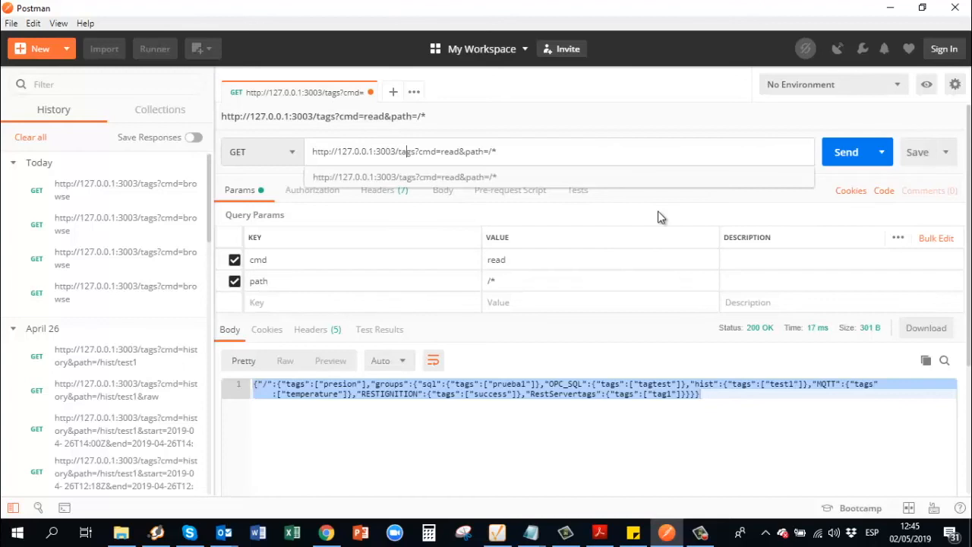
key(Right)
key(Right)
key(Left)
key(Right)
key(Right)
key(Right)
key(Right)
key(Right)
key(Right)
key(BackSpace)
text(*)
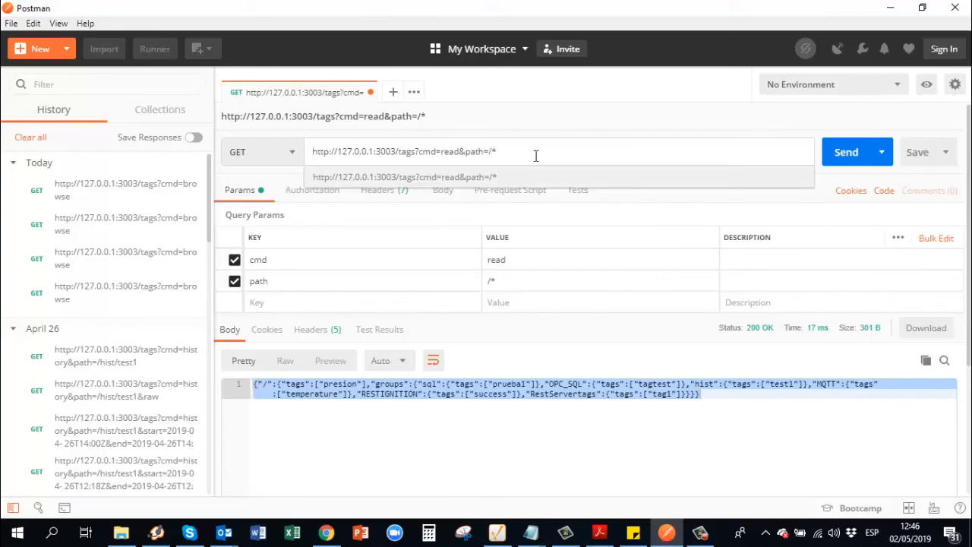
click(848, 162)
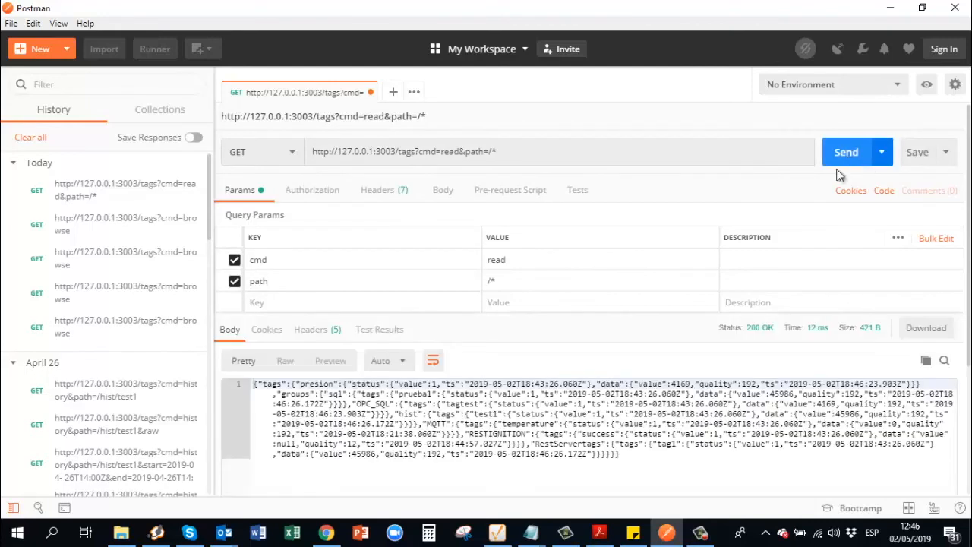
Inspect the read response's tag values, such as presion at 4169, and select the whole JSON body
click(270, 403)
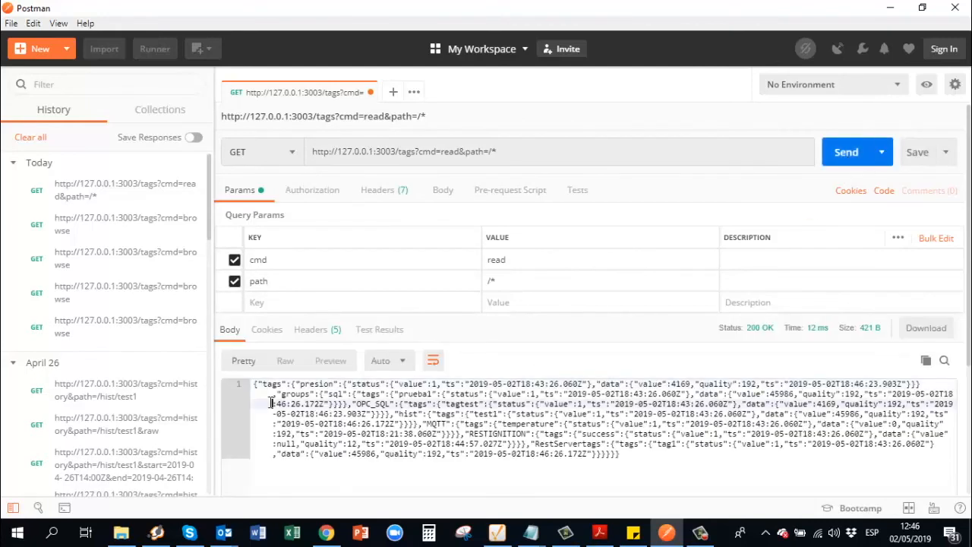
drag(306, 394, 484, 396)
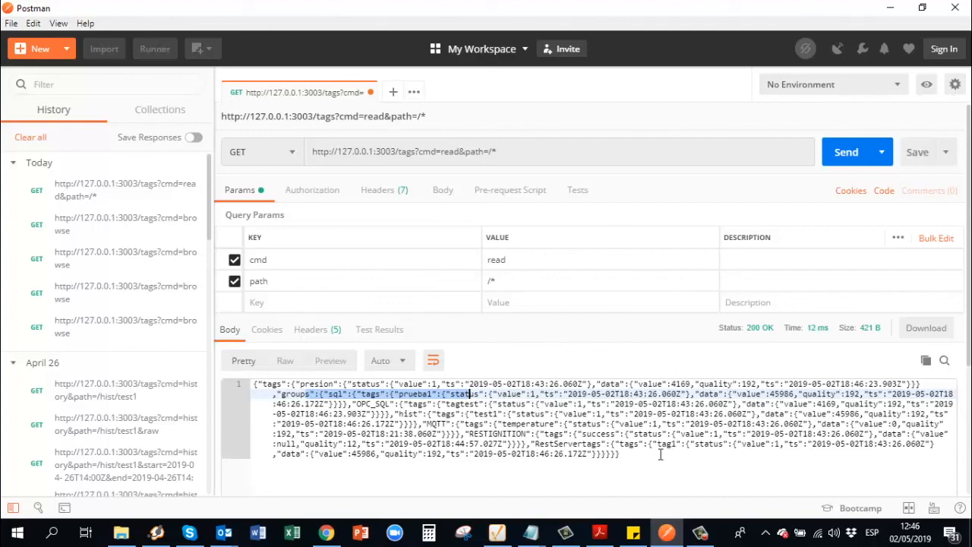
drag(660, 454, 258, 382)
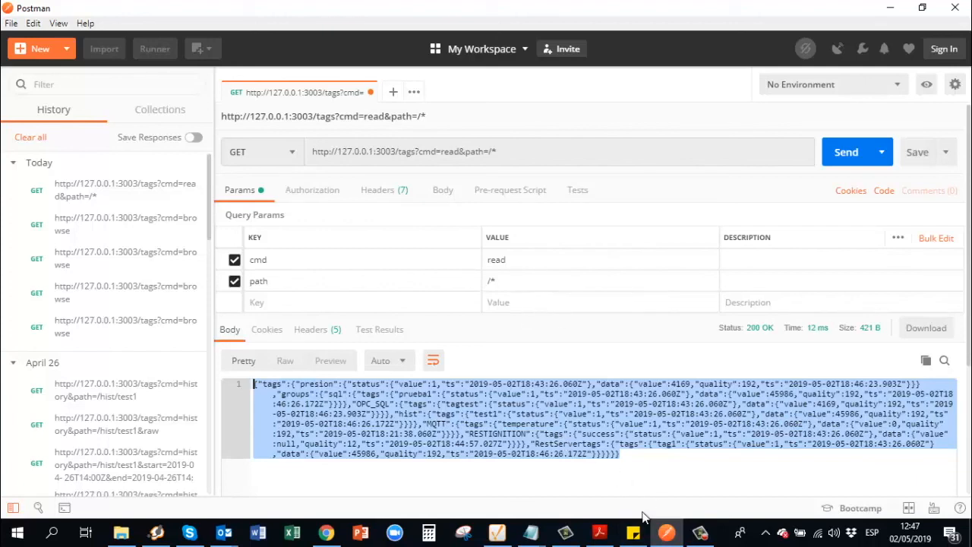
Compare the OPC_SQL tag values in vNode's Real Time view, such as tagtest at 21425, then go back to Postman
click(700, 538)
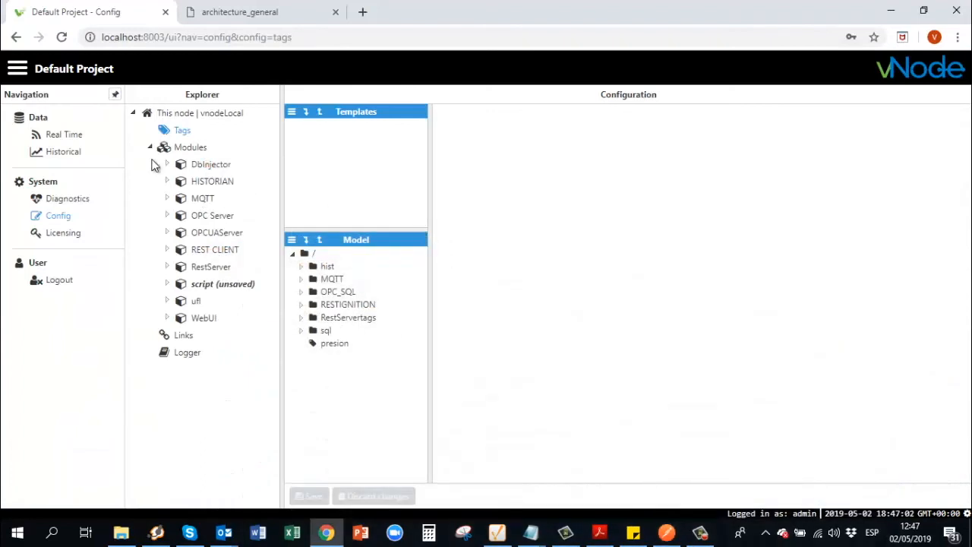
click(57, 140)
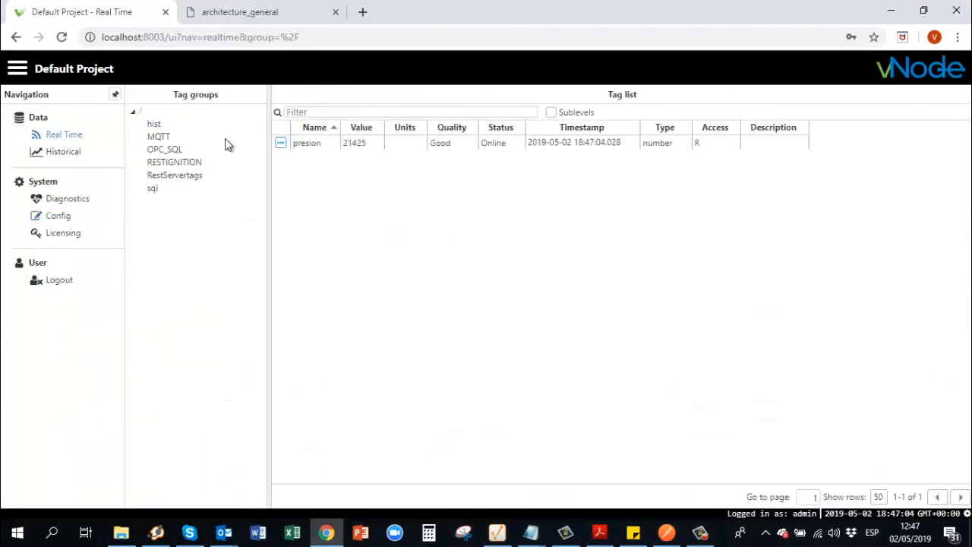
click(179, 150)
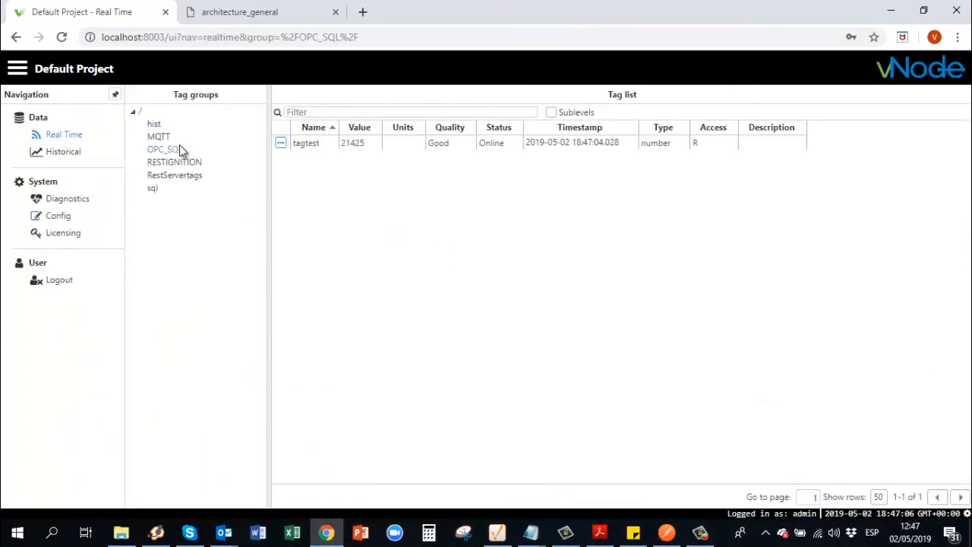
click(666, 533)
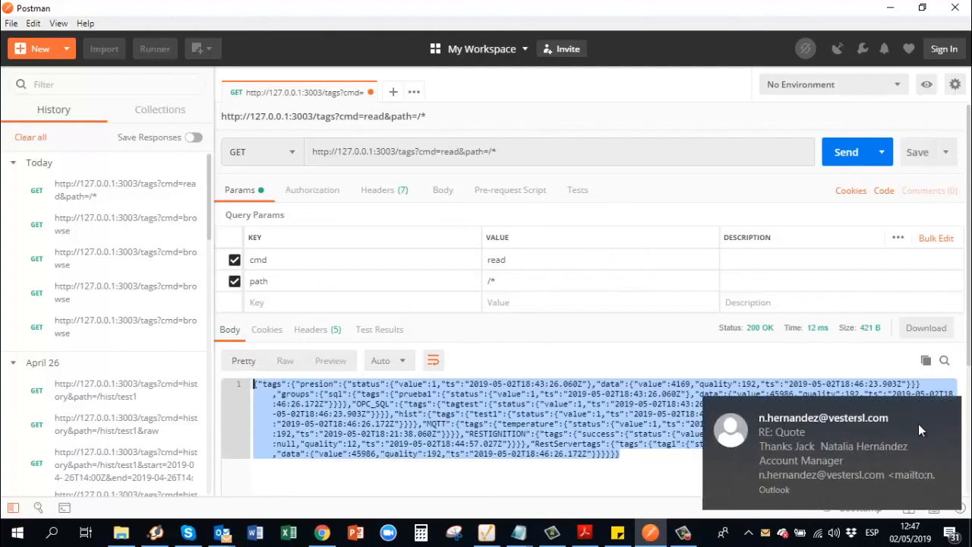
click(953, 408)
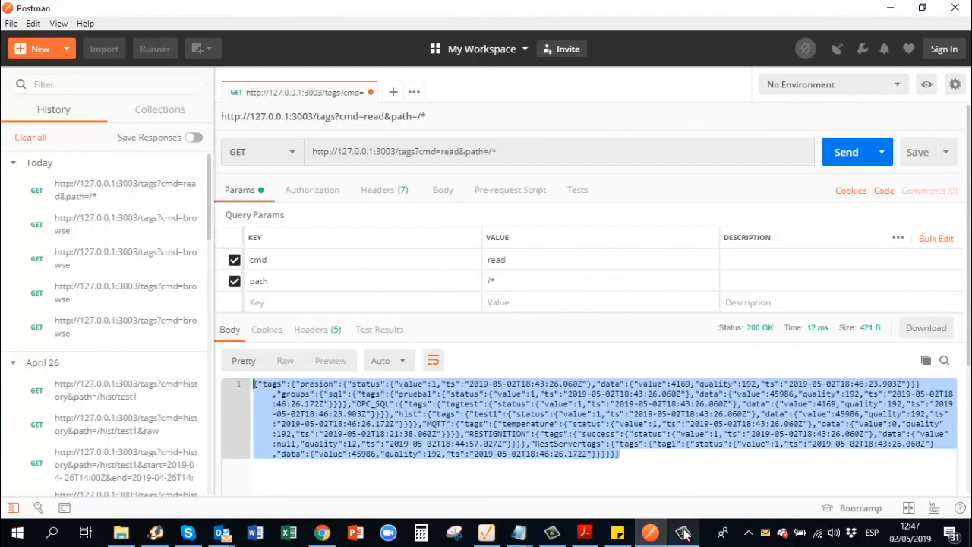
mouse_move(684, 534)
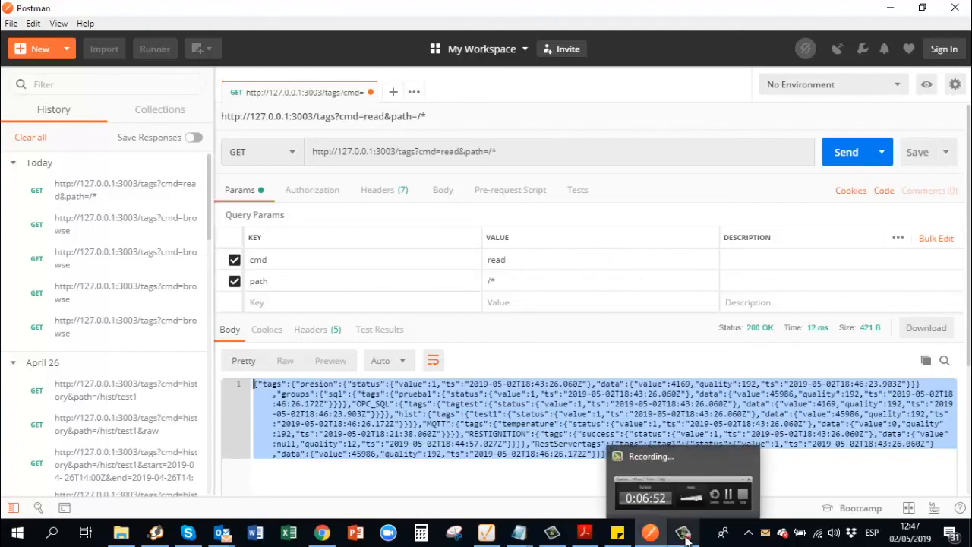